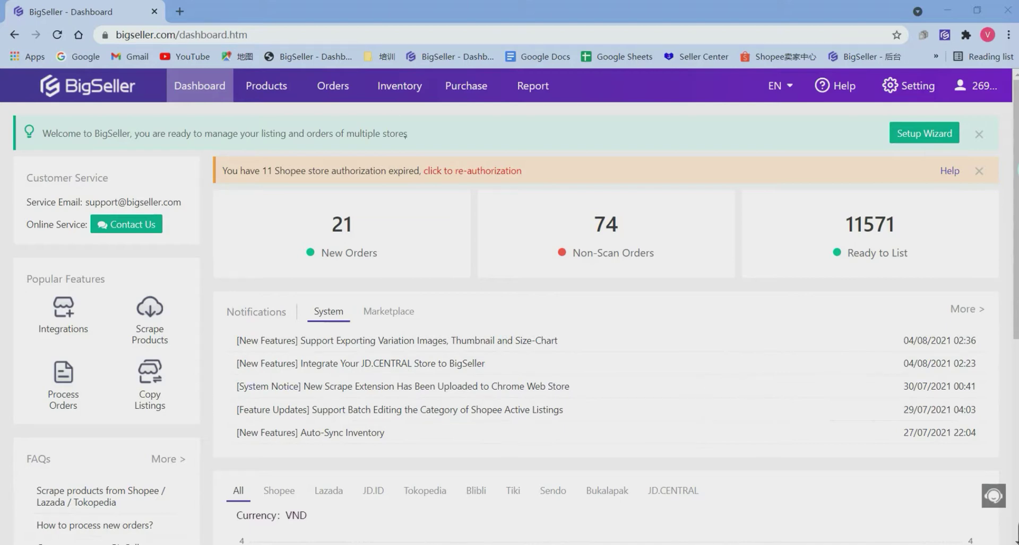
# - Open the Merchant SKU list from the Inventory menu
pyautogui.moveTo(399, 86)
pyautogui.click(433, 118)
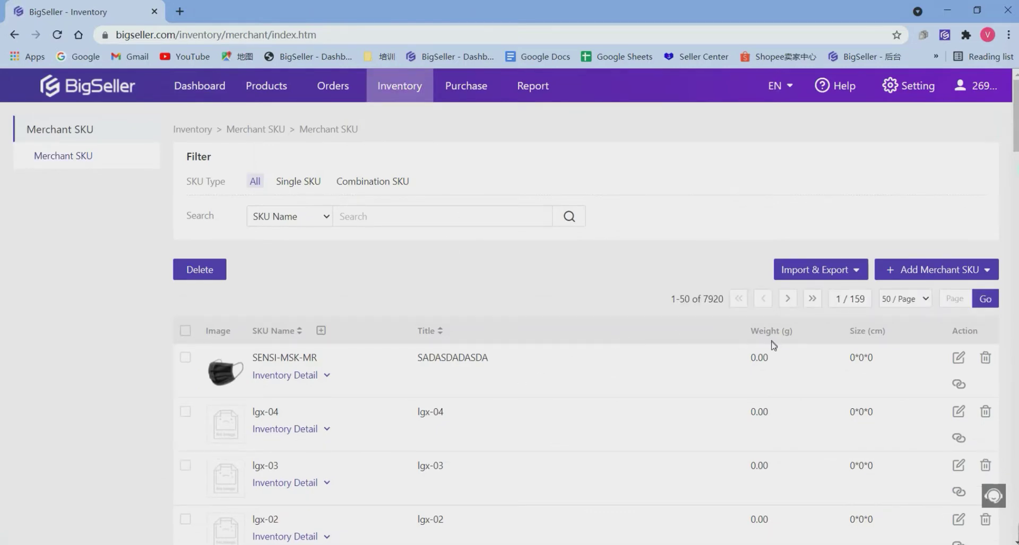
# - Show the Import & Export dropdown on the Merchant SKU page
pyautogui.moveTo(836, 279)
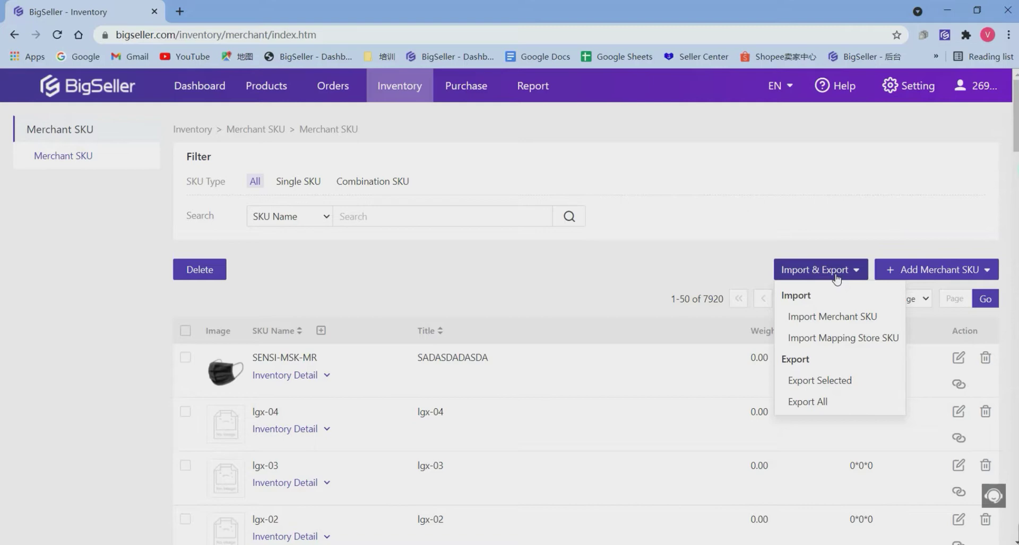
# - Import import_merchant_sku_zh.xlsx via Import Merchant SKU, creating 9 SKUs with 0 failures
pyautogui.click(842, 317)
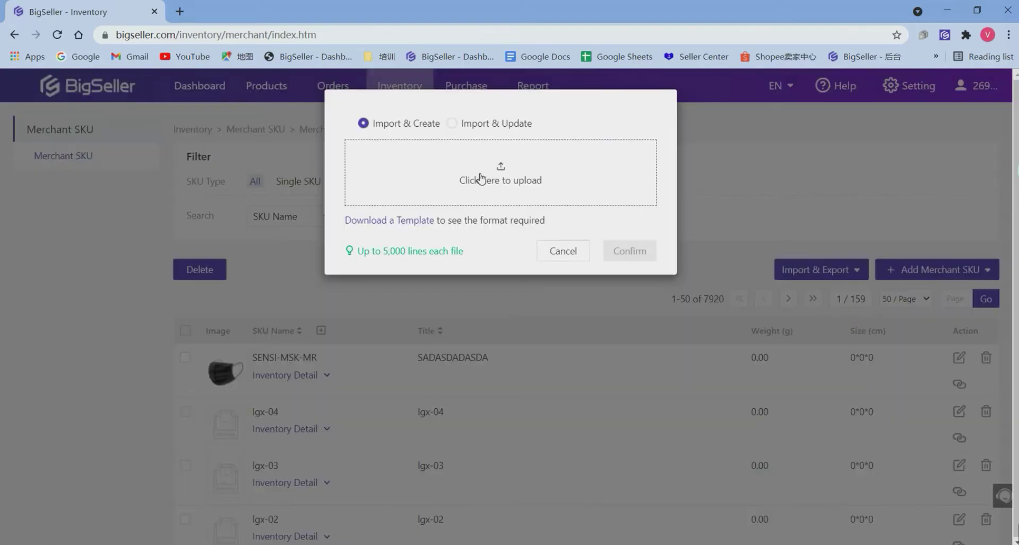
pyautogui.click(493, 182)
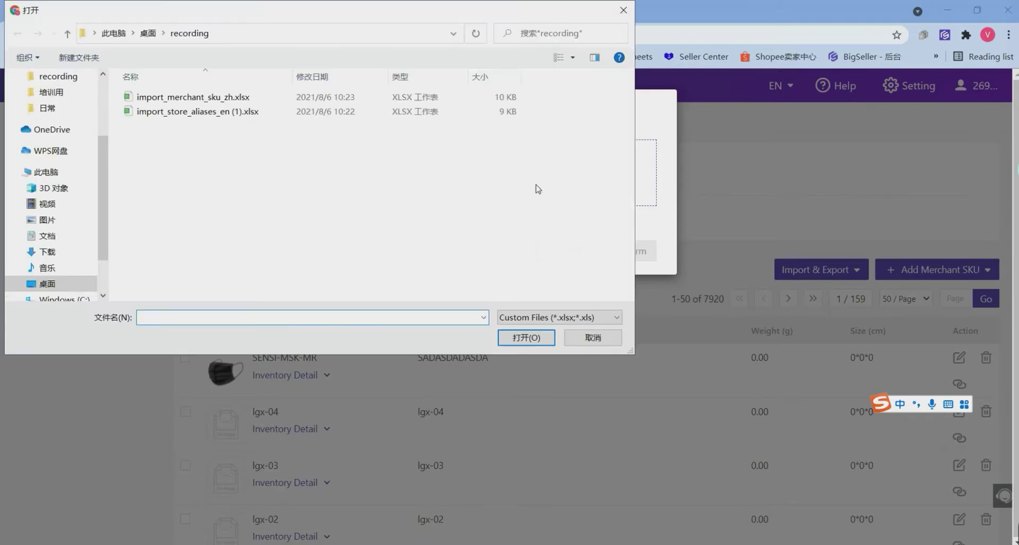
pyautogui.click(223, 97)
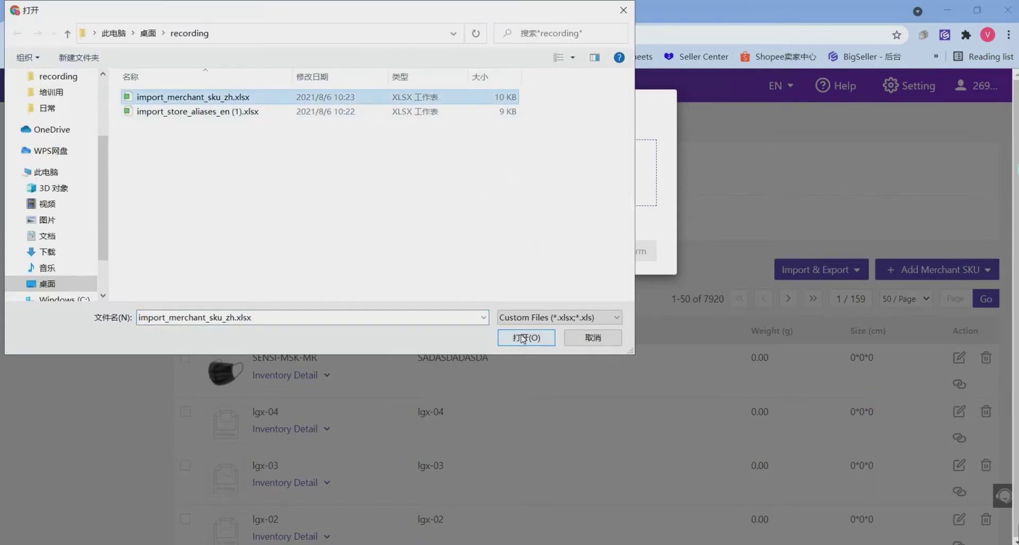
pyautogui.click(523, 338)
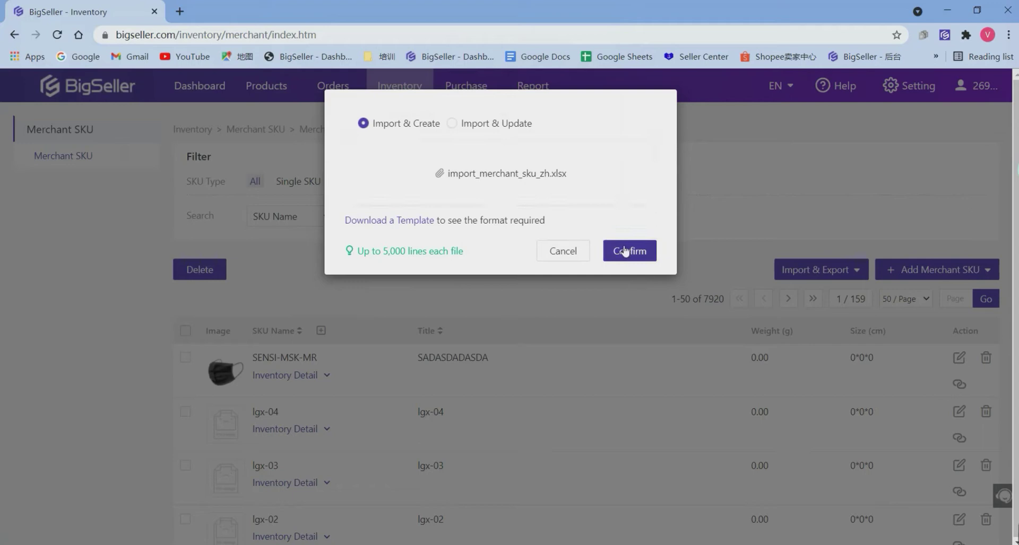
pyautogui.click(626, 251)
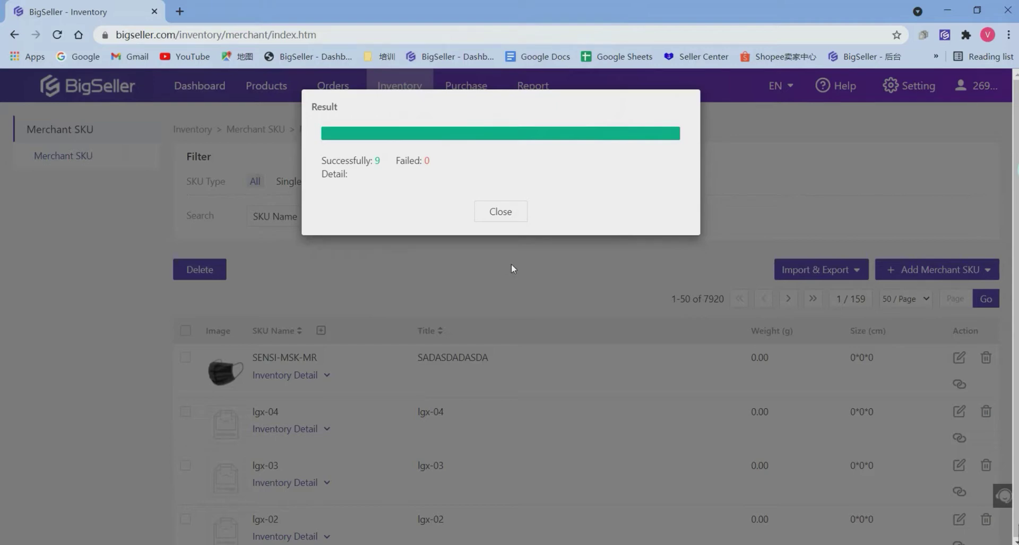
# - Close the import result and scroll through the new example123–example131 SKUs in the list
pyautogui.click(516, 212)
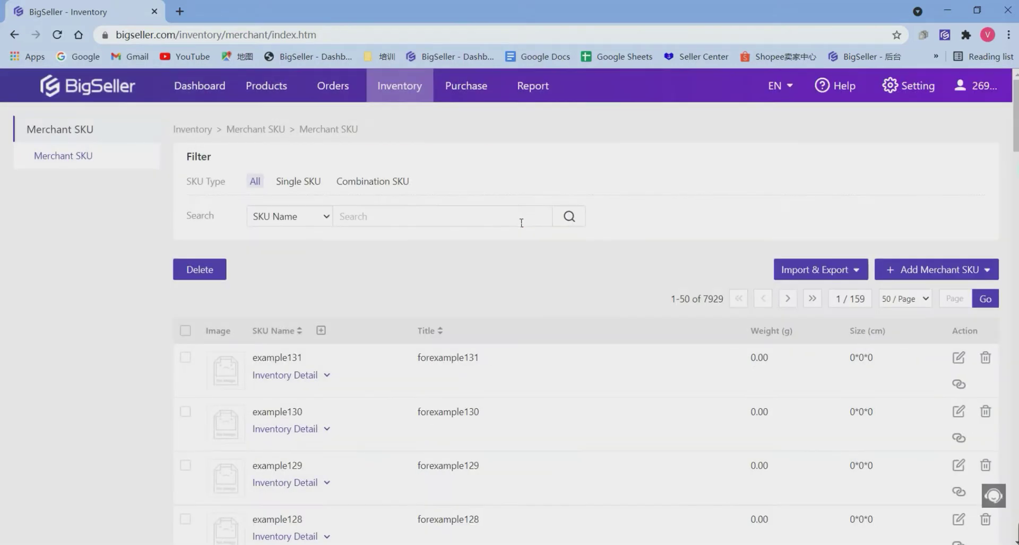
pyautogui.scroll(-4, 467, 282)
pyautogui.scroll(-3, 444, 304)
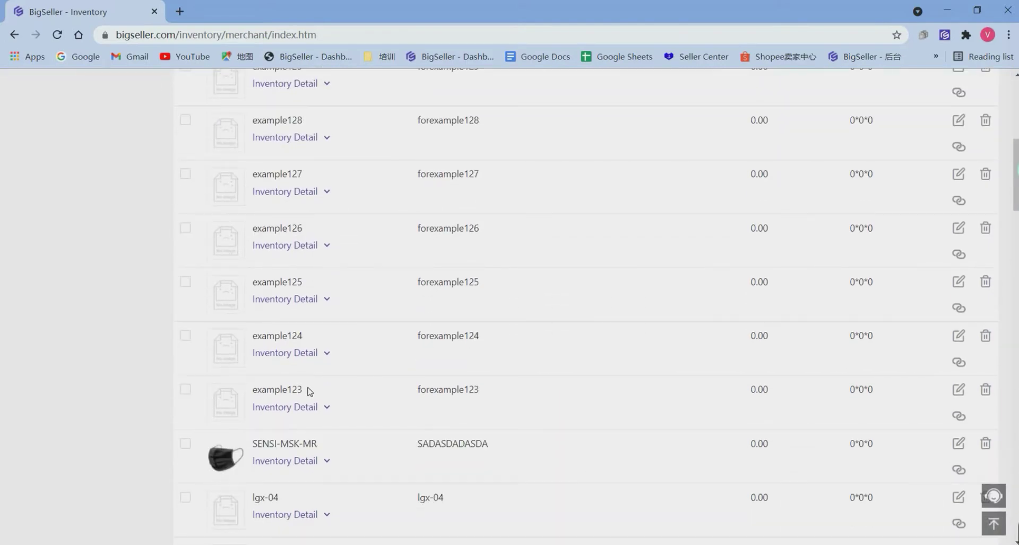
pyautogui.scroll(3, 311, 391)
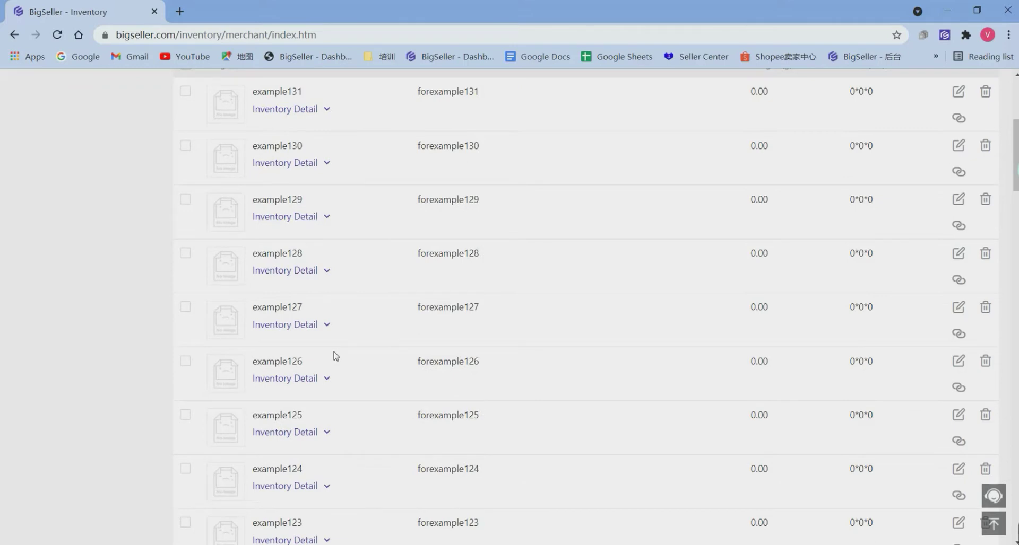
pyautogui.scroll(2, 335, 356)
pyautogui.scroll(4, 336, 356)
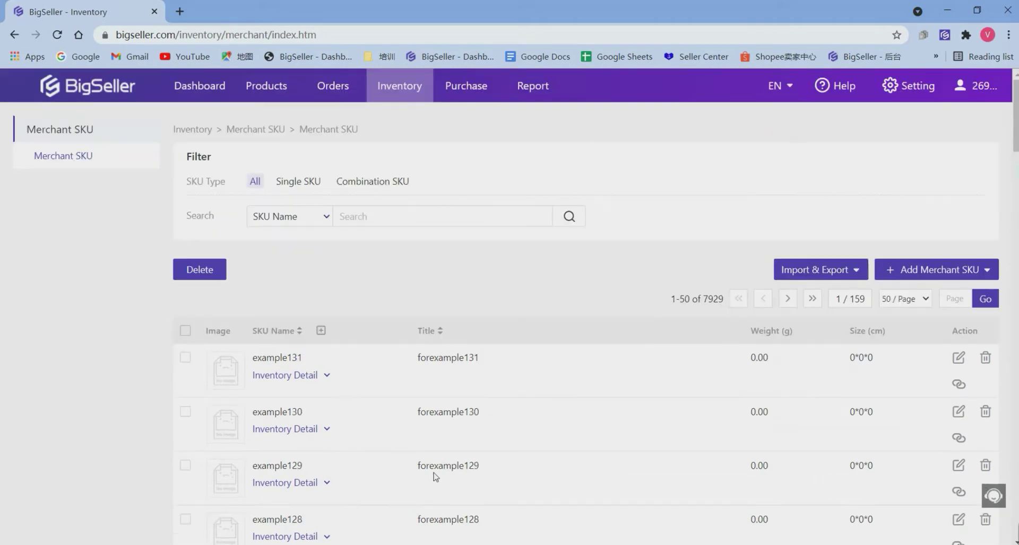
# - Download the Import Mapping Store SKU template, saving it as import_store_aliases_en.xlsx
pyautogui.click(828, 272)
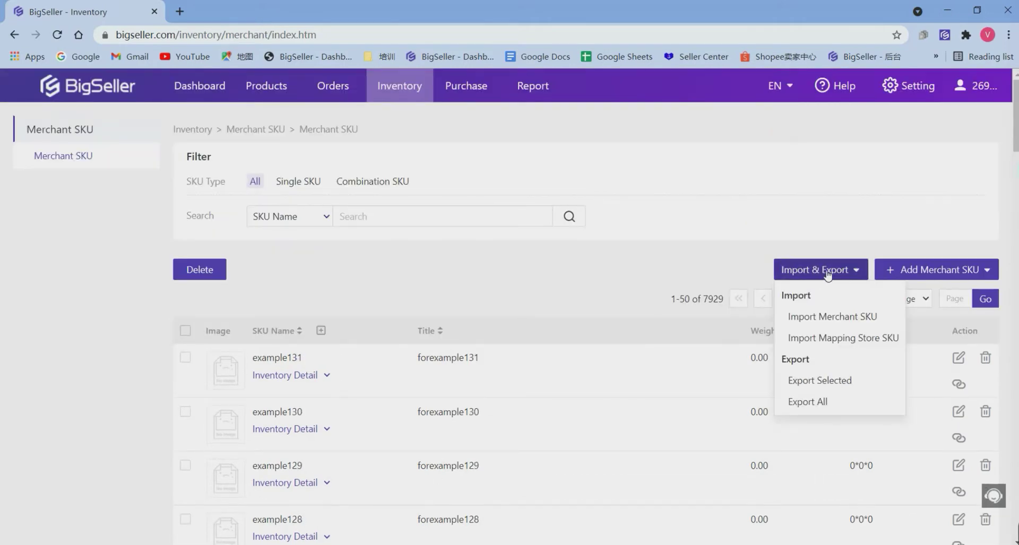
pyautogui.click(832, 337)
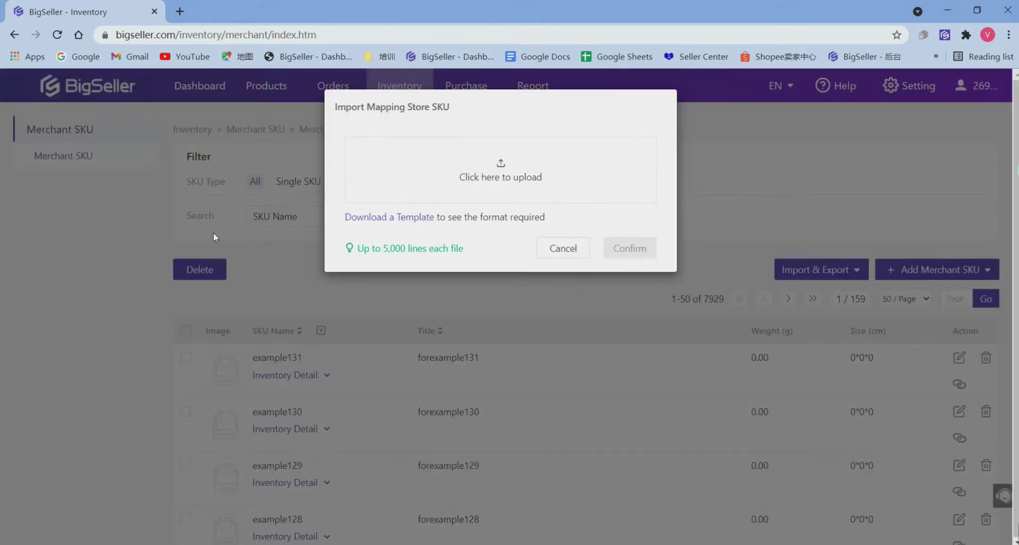
pyautogui.click(365, 220)
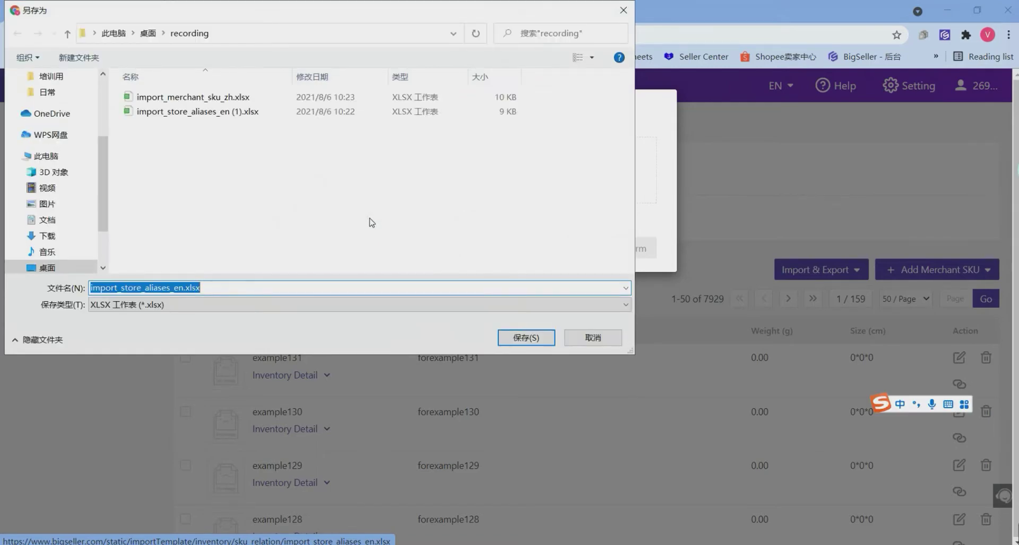
pyautogui.click(530, 339)
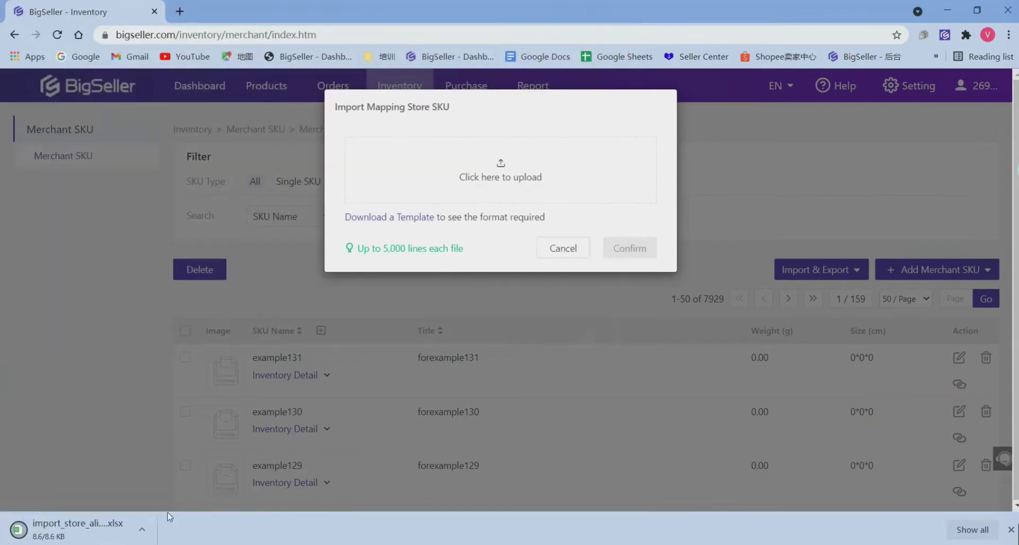
pyautogui.click(141, 529)
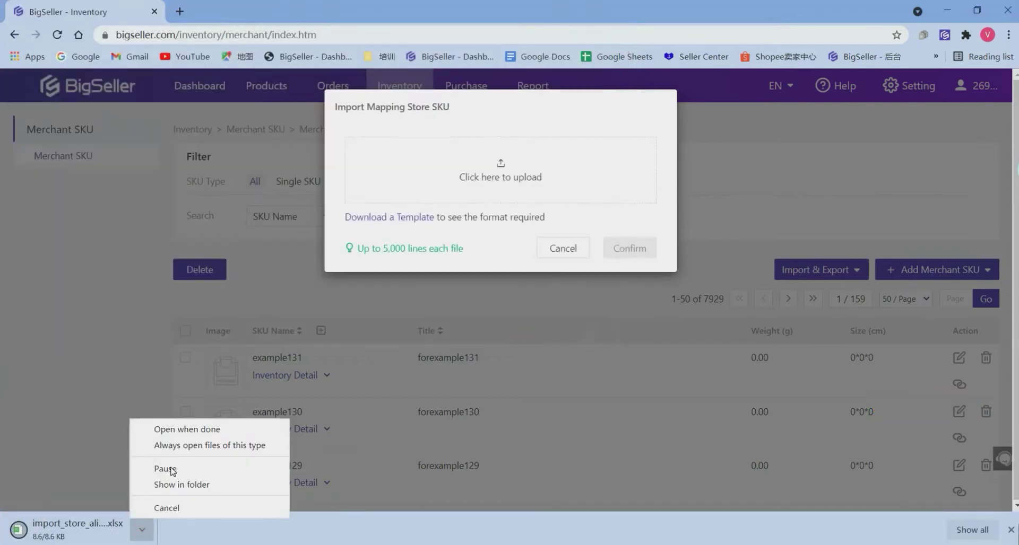
# - Open the downloaded template in WPS to check its columns, then return to the browser
pyautogui.click(194, 433)
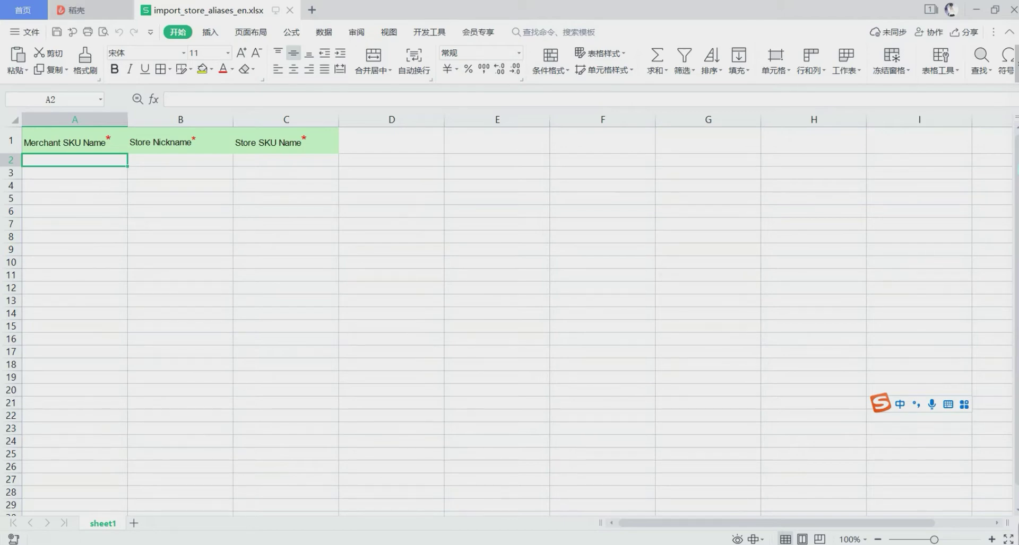
pyautogui.hotkey('alt', 'Tab')
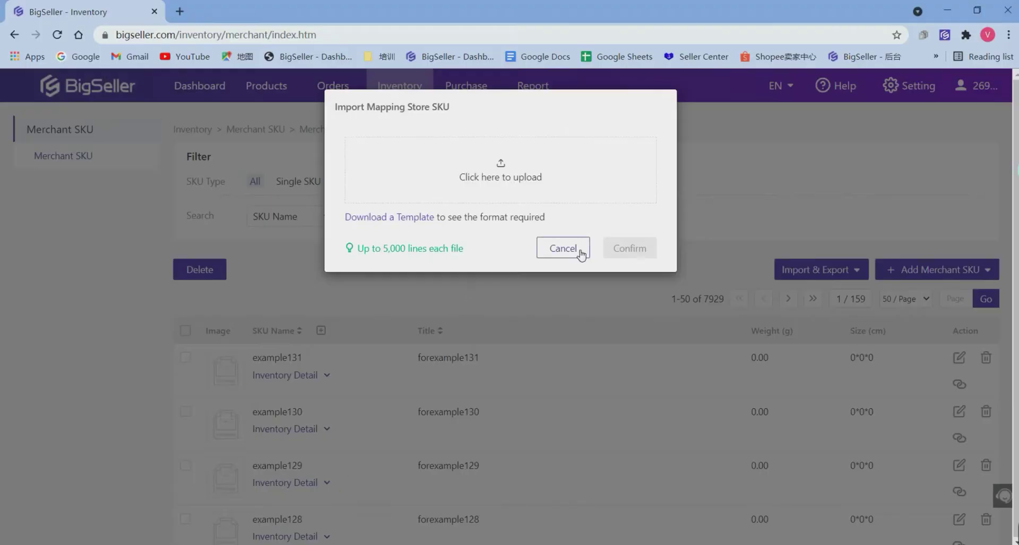
# - Close the mapping import dialog and select SKUs example131, example130, example129 and example128
pyautogui.click(575, 250)
pyautogui.scroll(-4, 293, 416)
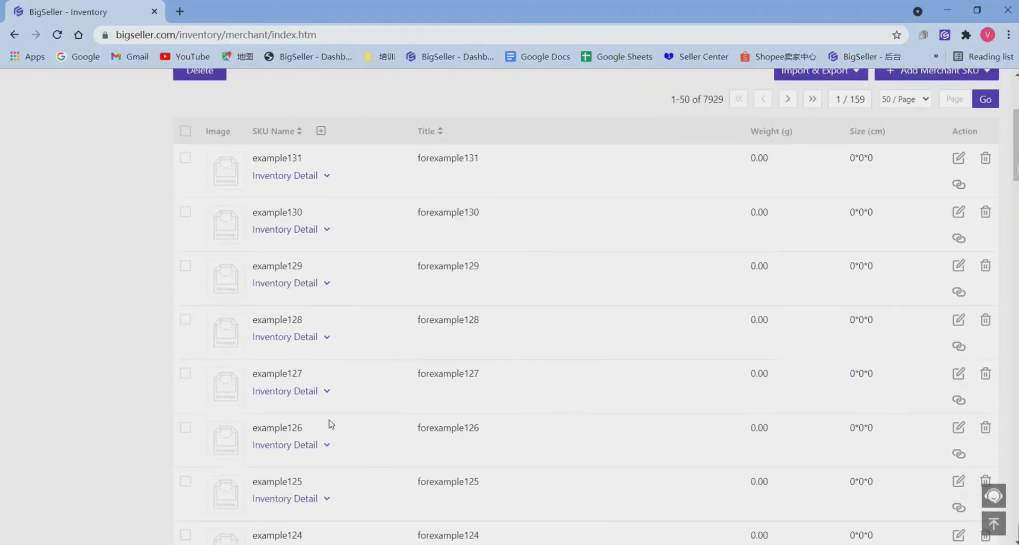
pyautogui.scroll(3, 166, 317)
pyautogui.click(186, 291)
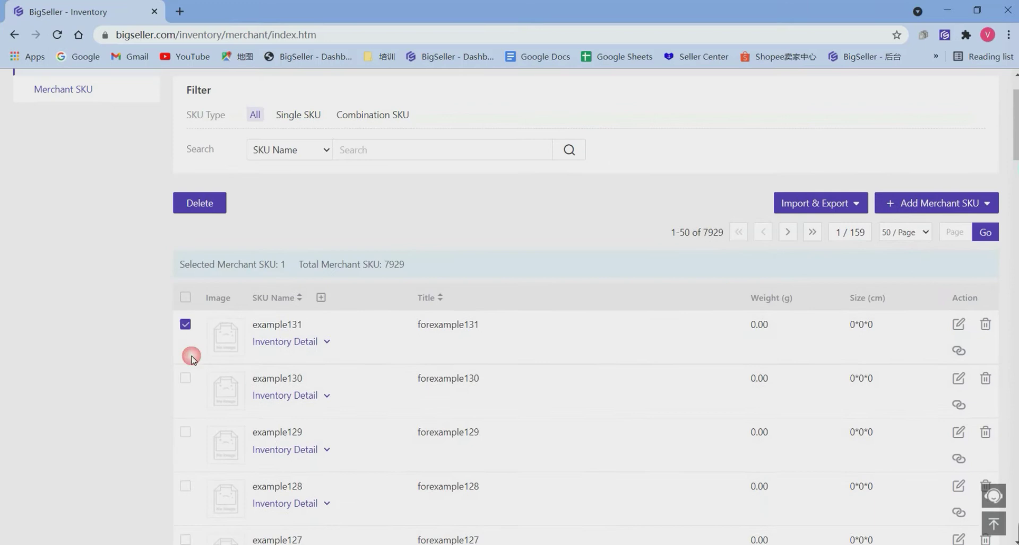
pyautogui.click(185, 378)
pyautogui.click(185, 432)
pyautogui.click(186, 486)
# - Export the selected SKUs as MerchantSku202108060912.xlsx, then deselect example131
pyautogui.click(817, 203)
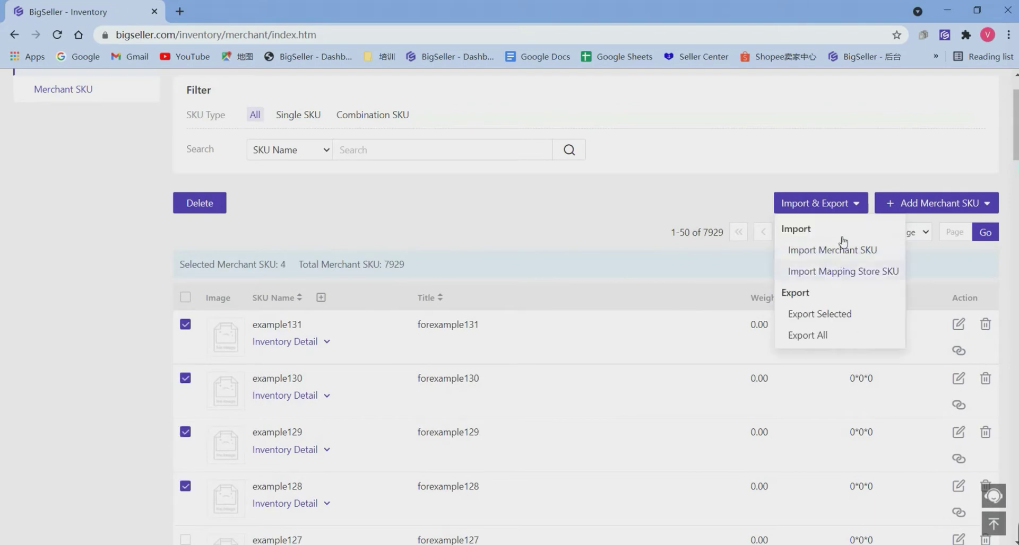
pyautogui.click(845, 314)
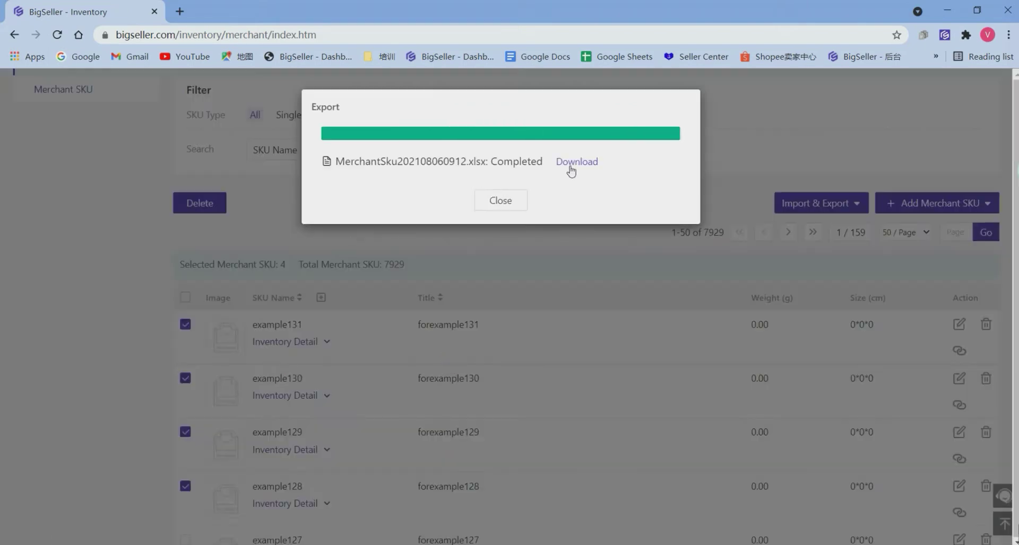
pyautogui.click(579, 164)
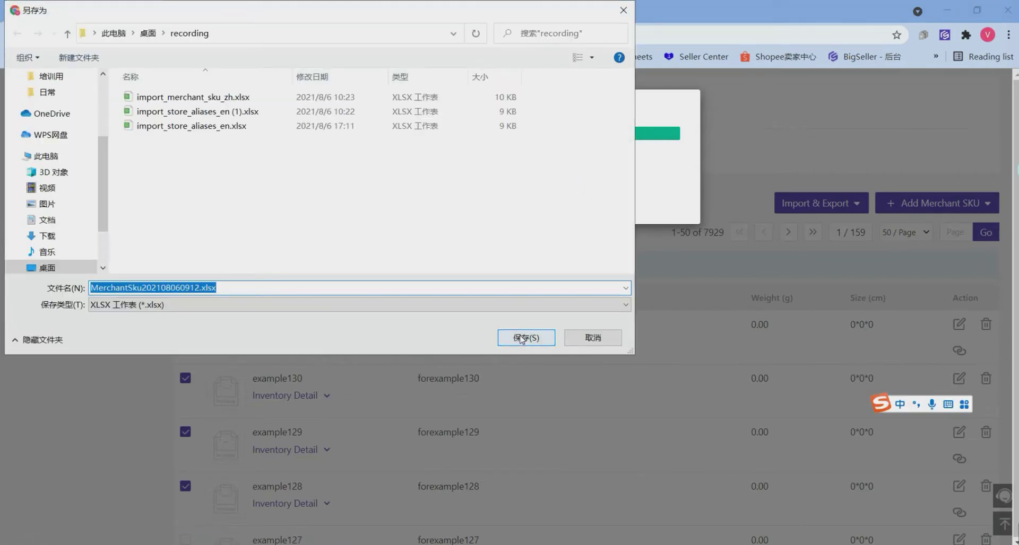
pyautogui.click(608, 339)
pyautogui.click(473, 211)
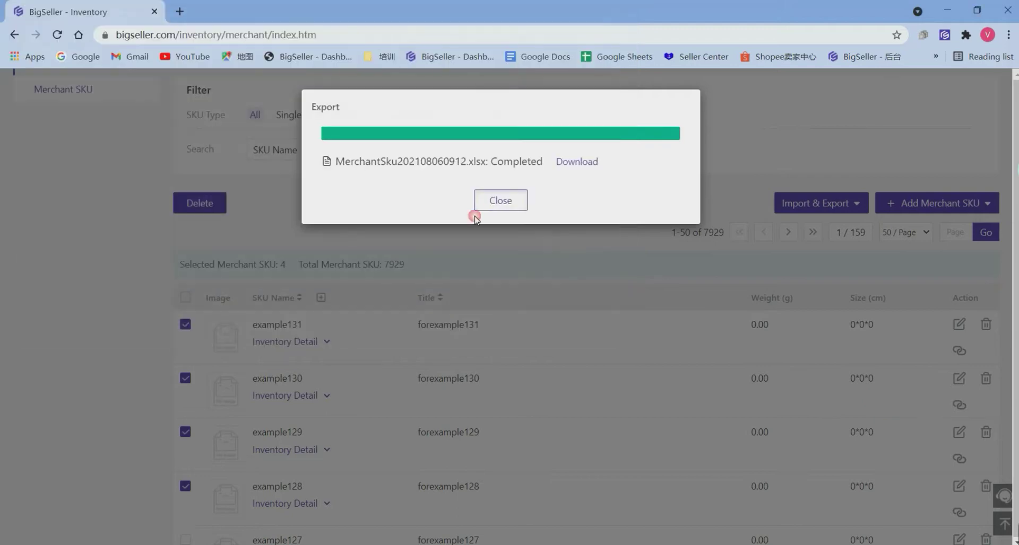
pyautogui.click(186, 325)
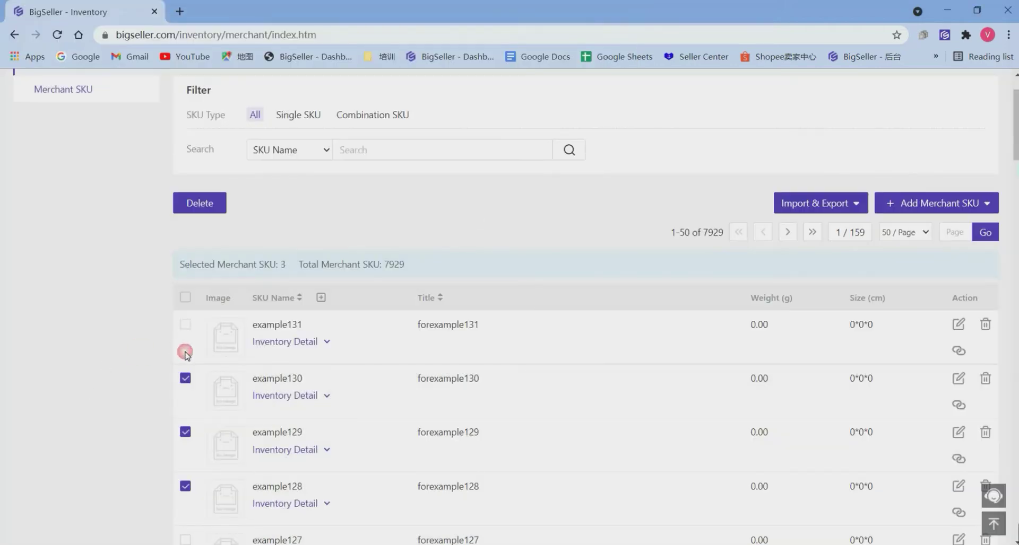
# - Deselect the example130, example128 and example129 SKUs
pyautogui.click(185, 378)
pyautogui.click(185, 486)
pyautogui.click(185, 432)
pyautogui.scroll(-7, 186, 430)
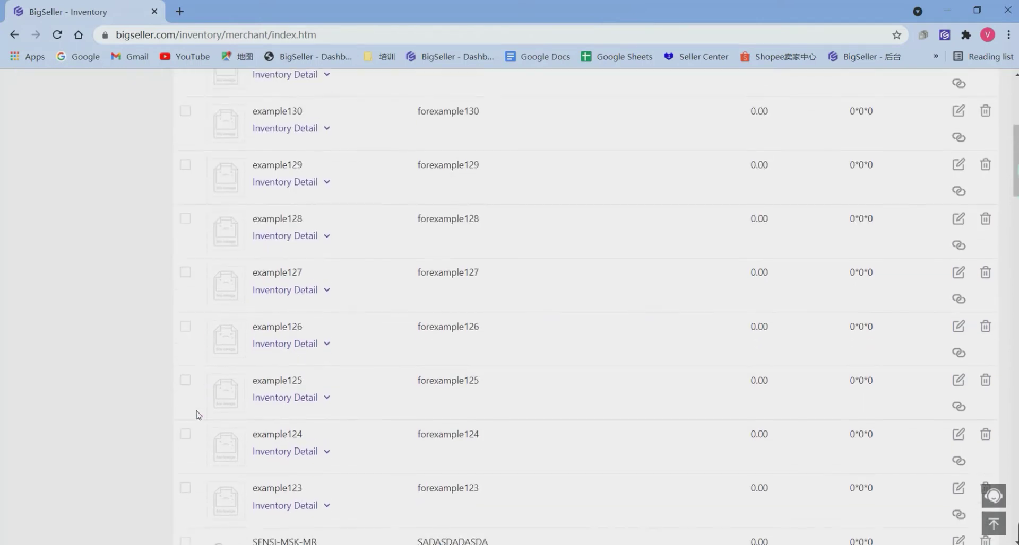
pyautogui.scroll(1, 195, 417)
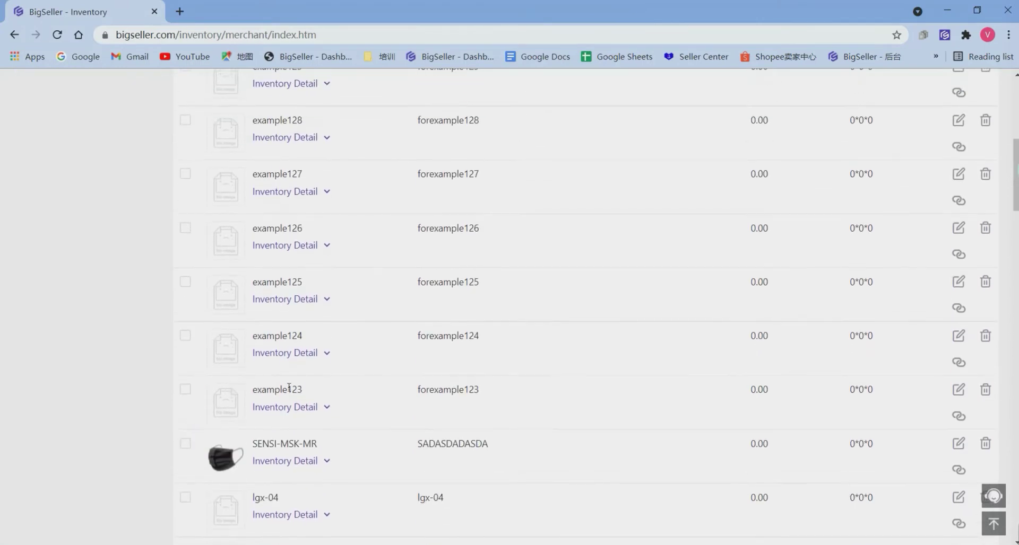
# - Copy the merchant SKU example123 into cell A2 of the mapping template
pyautogui.moveTo(309, 388); pyautogui.dragTo(262, 396)
pyautogui.doubleClick(285, 390)
pyautogui.hotkey('ctrl', 'c')
pyautogui.rightClick(287, 390)
pyautogui.click(318, 393)
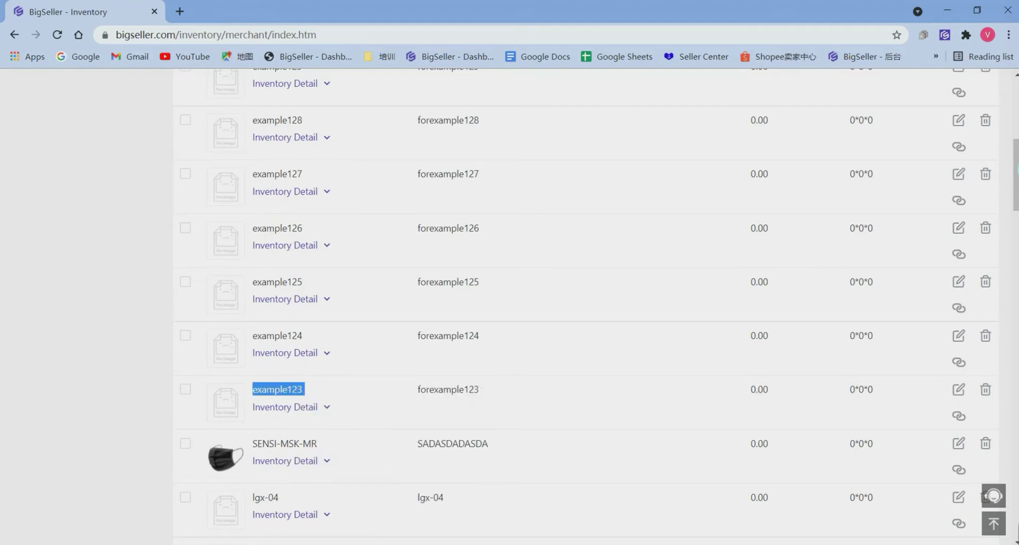
pyautogui.hotkey('alt', 'Tab')
pyautogui.hotkey('ctrl', 'v')
pyautogui.click(268, 169)
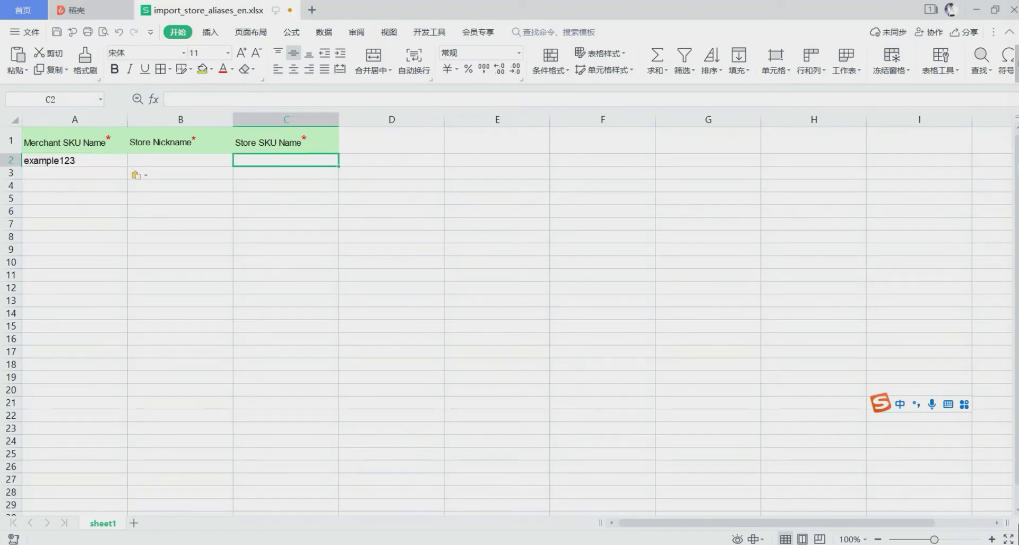
pyautogui.hotkey('alt', 'Tab')
pyautogui.scroll(7, 191, 194)
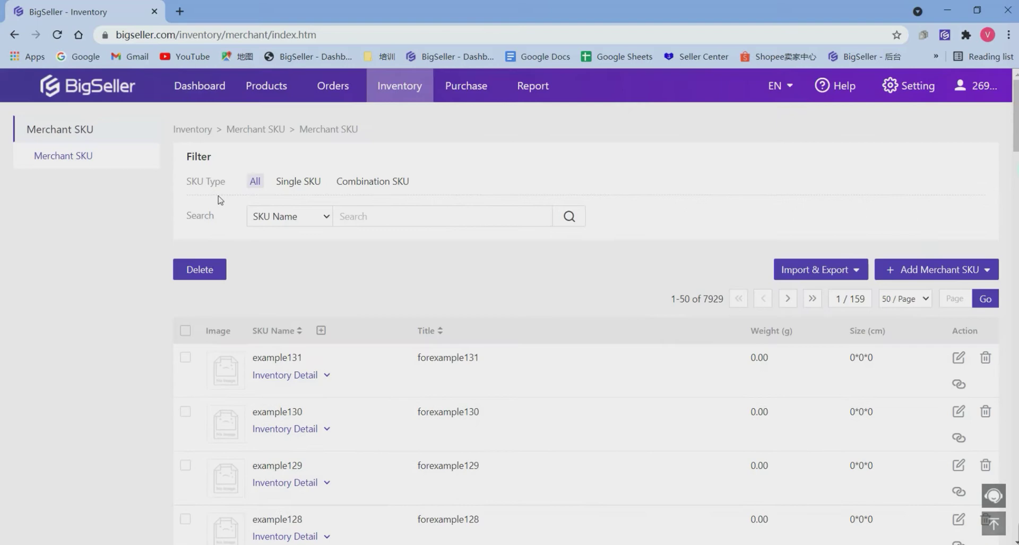
# - Open the Shopee product listings from the Products menu
pyautogui.moveTo(269, 86)
pyautogui.click(269, 170)
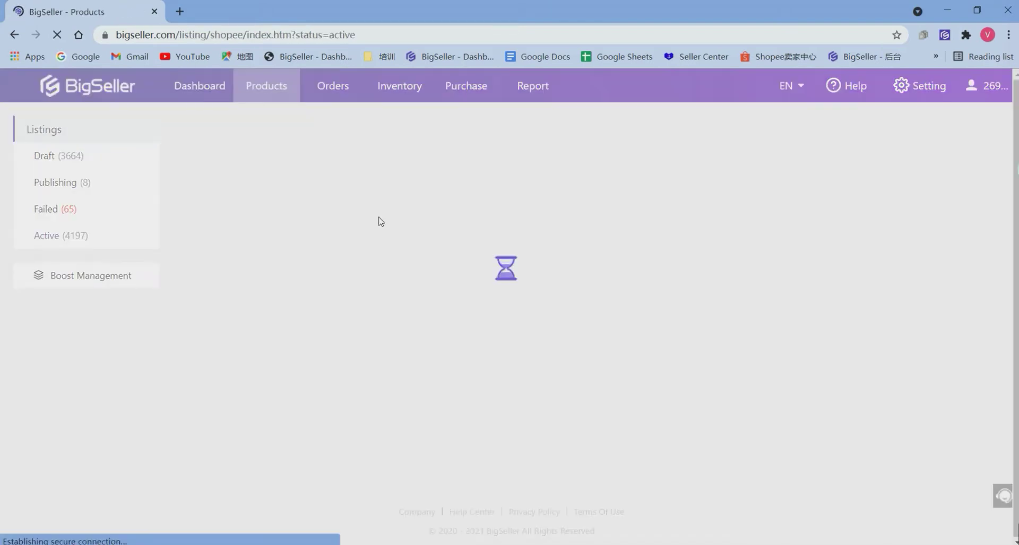
pyautogui.scroll(-8, 467, 234)
pyautogui.scroll(3, 552, 250)
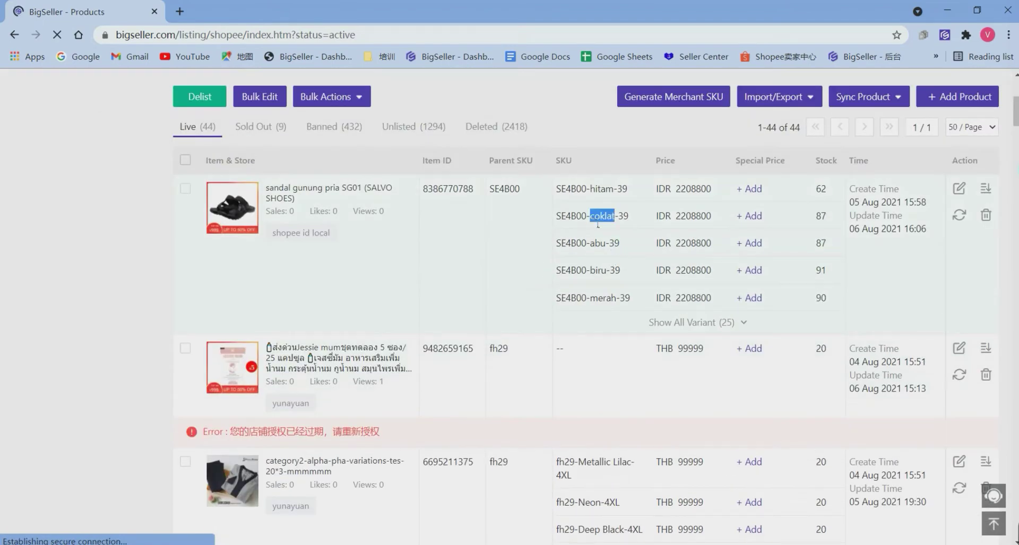
# - Copy the store SKU SE4B00-coklat-39 into cell C2 of the template
pyautogui.tripleClick(597, 223)
pyautogui.rightClick(607, 228)
pyautogui.click(615, 260)
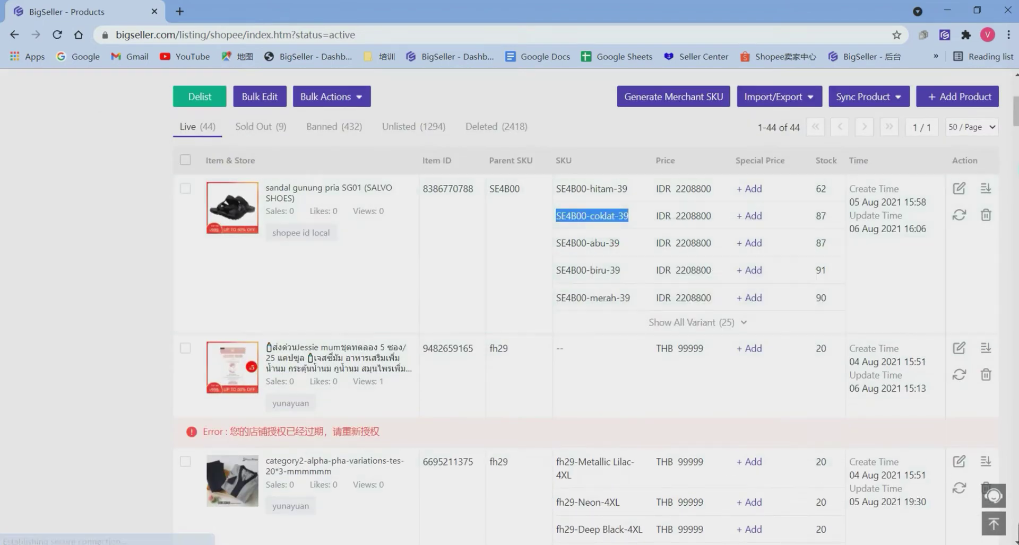
pyautogui.hotkey('alt', 'Tab')
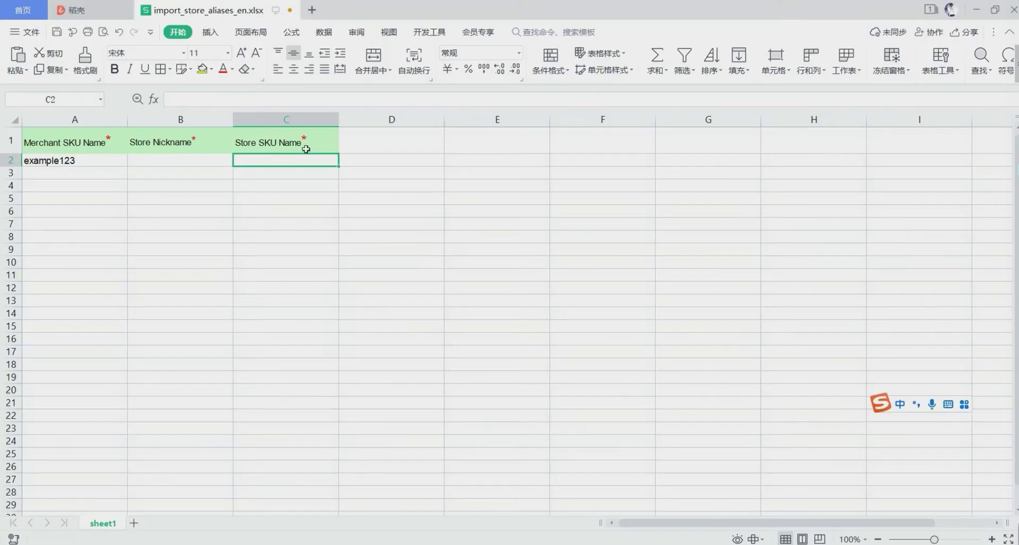
pyautogui.rightClick(297, 160)
pyautogui.click(282, 165)
pyautogui.doubleClick(288, 164)
pyautogui.hotkey('ctrl', 'v')
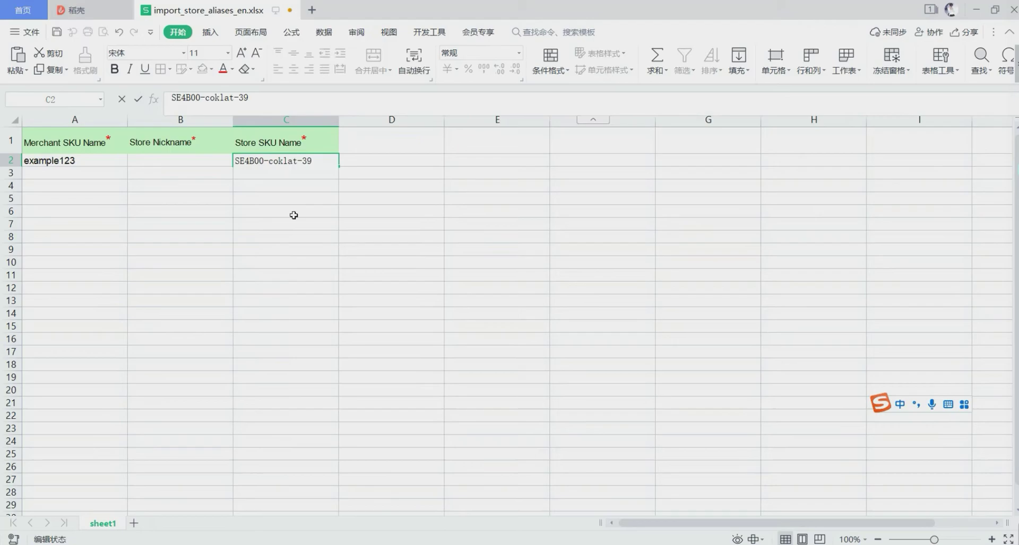
pyautogui.press('Return')
# - Copy the store nickname 'shopee id local' into cell B2 of the template
pyautogui.doubleClick(200, 161)
pyautogui.hotkey('alt', 'Tab')
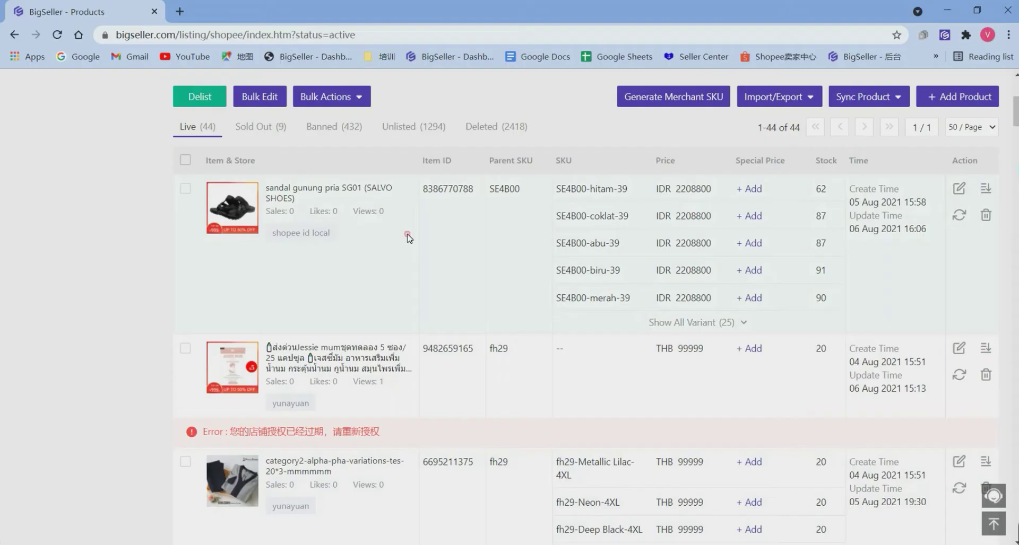
pyautogui.tripleClick(314, 238)
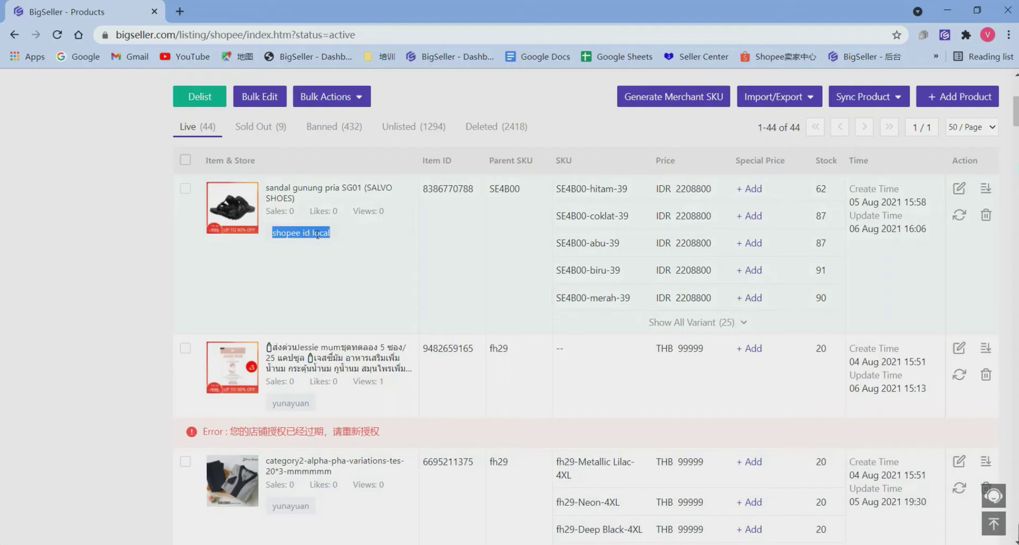
pyautogui.rightClick(317, 235)
pyautogui.click(340, 244)
pyautogui.hotkey('alt', 'Tab')
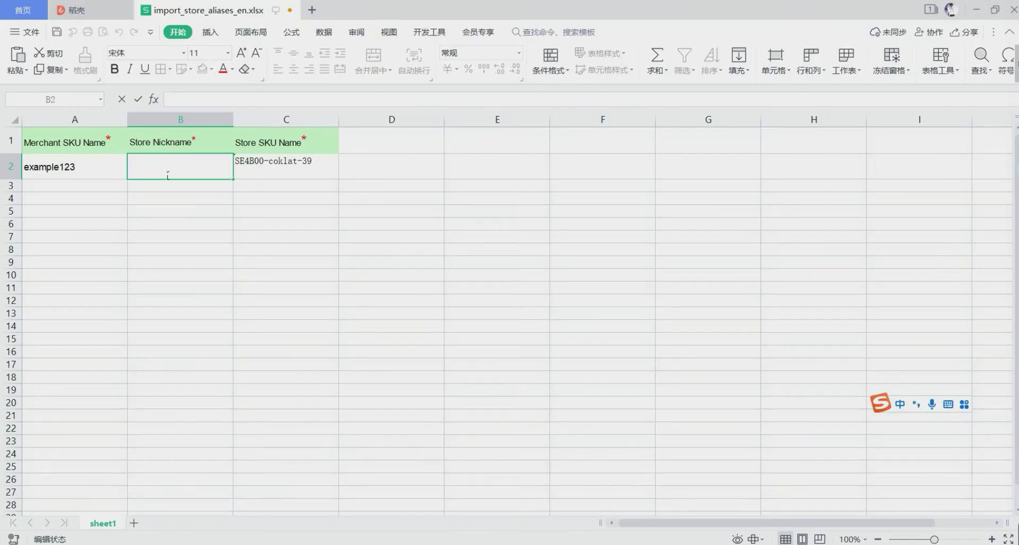
pyautogui.hotkey('ctrl', 'v')
pyautogui.click(257, 213)
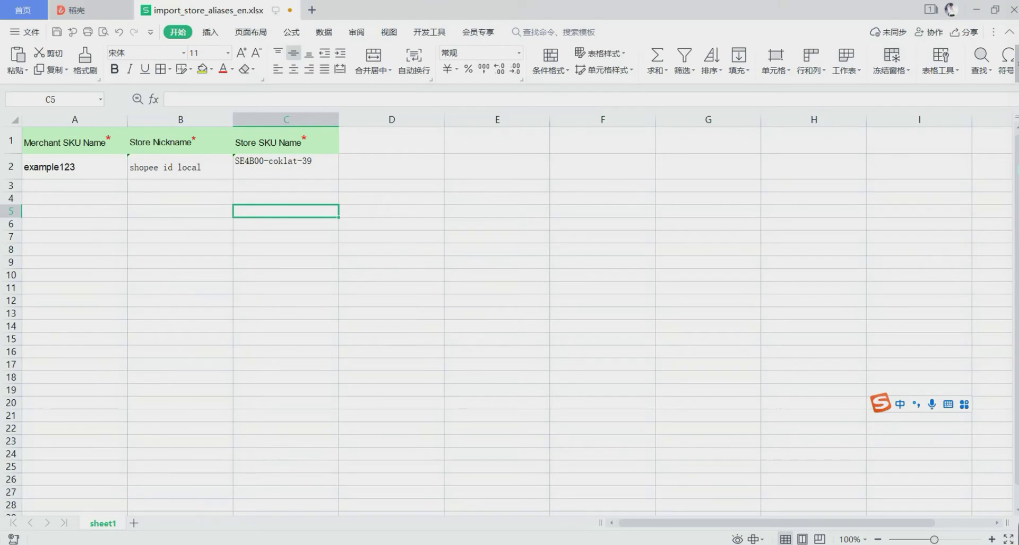
pyautogui.hotkey('alt', 'Tab')
# - Look through the connected stores list in BigSeller settings
pyautogui.scroll(5, 906, 96)
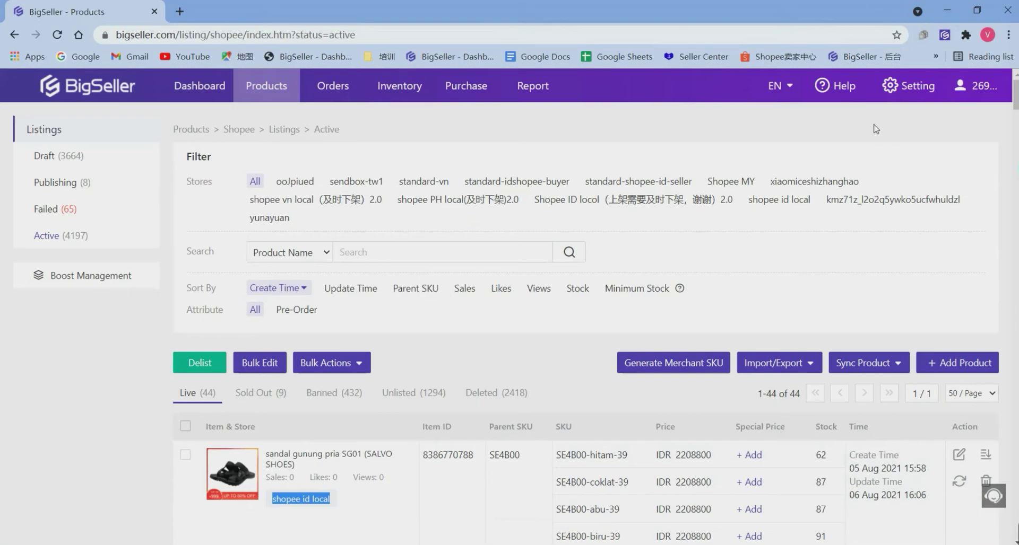
pyautogui.click(907, 91)
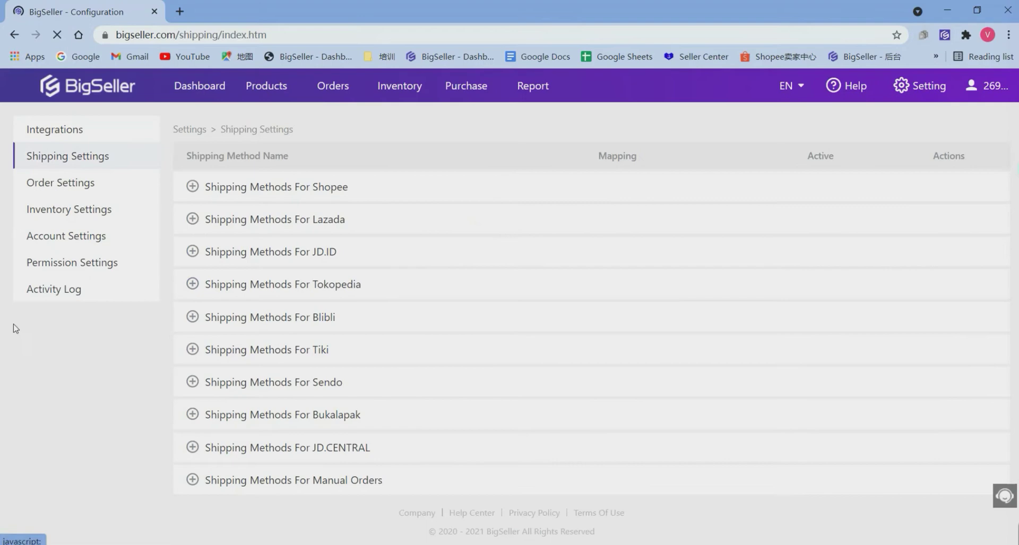
pyautogui.click(75, 130)
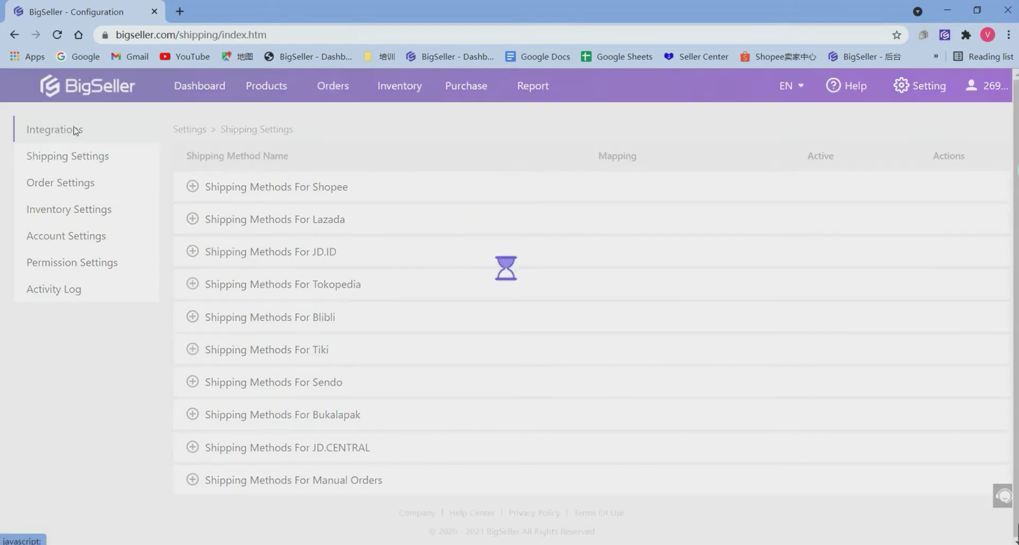
pyautogui.scroll(-2, 388, 281)
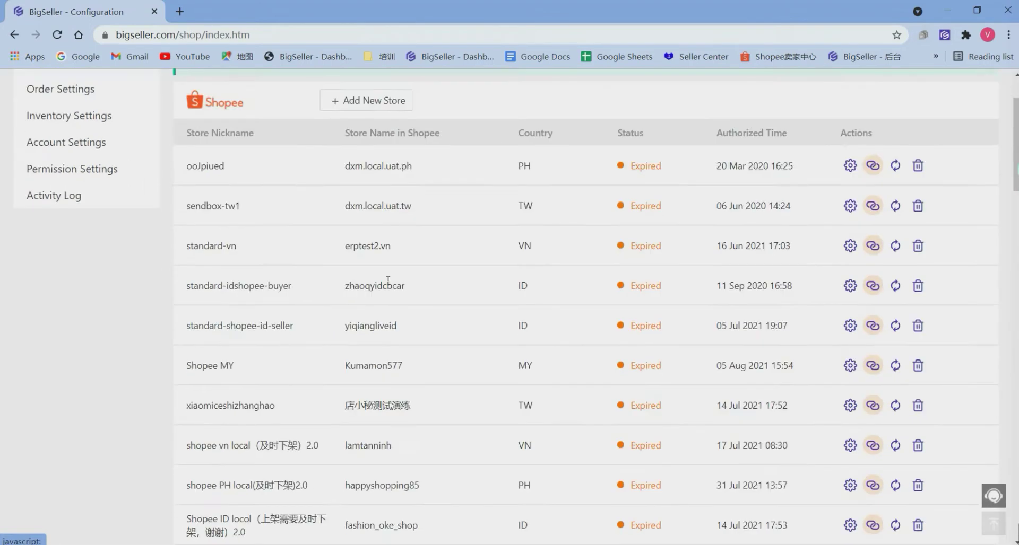
pyautogui.scroll(-3, 388, 281)
pyautogui.scroll(4, 427, 230)
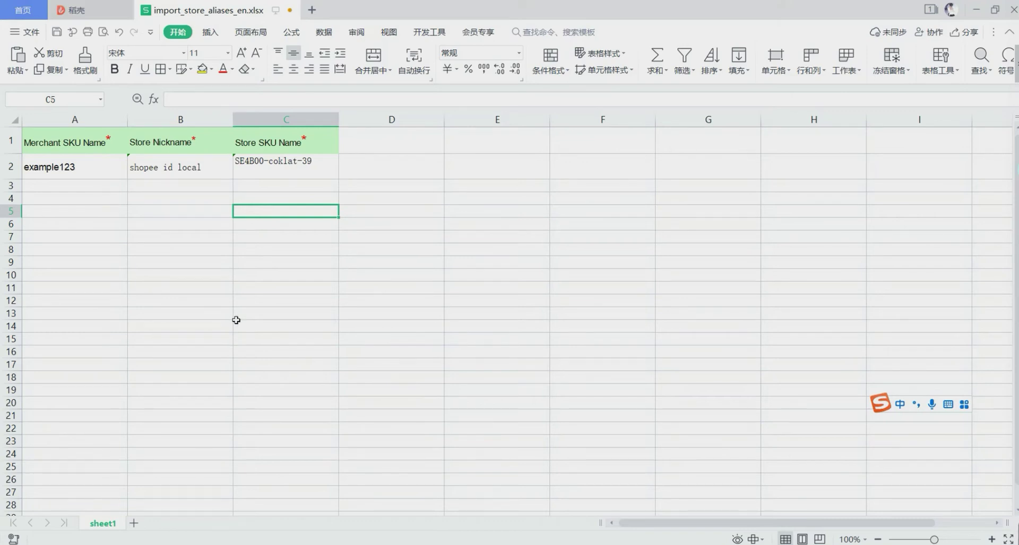
# - Minimize WPS and Chrome, then open import_store_aliases_en (1).xlsx from the recording folder
pyautogui.click(975, 10)
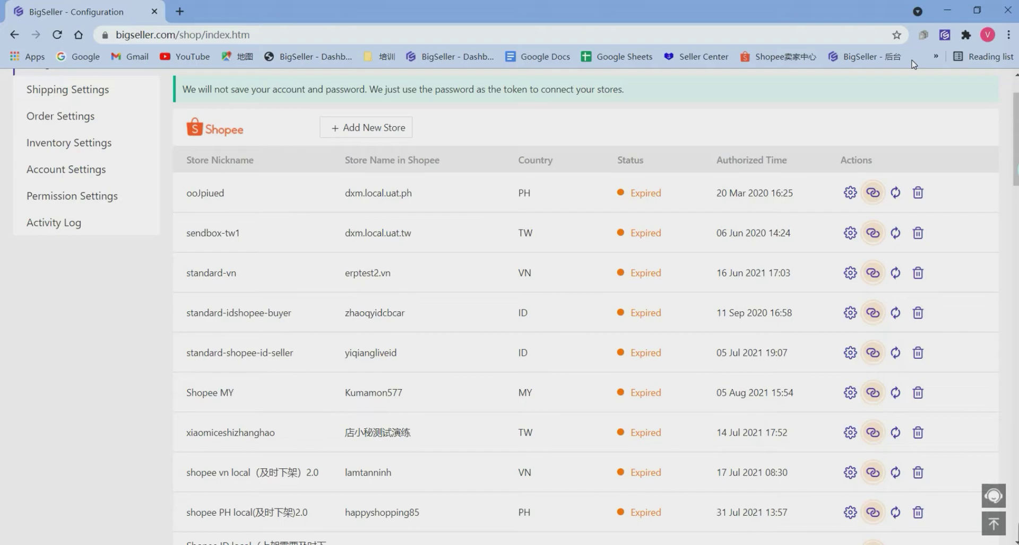
pyautogui.click(946, 10)
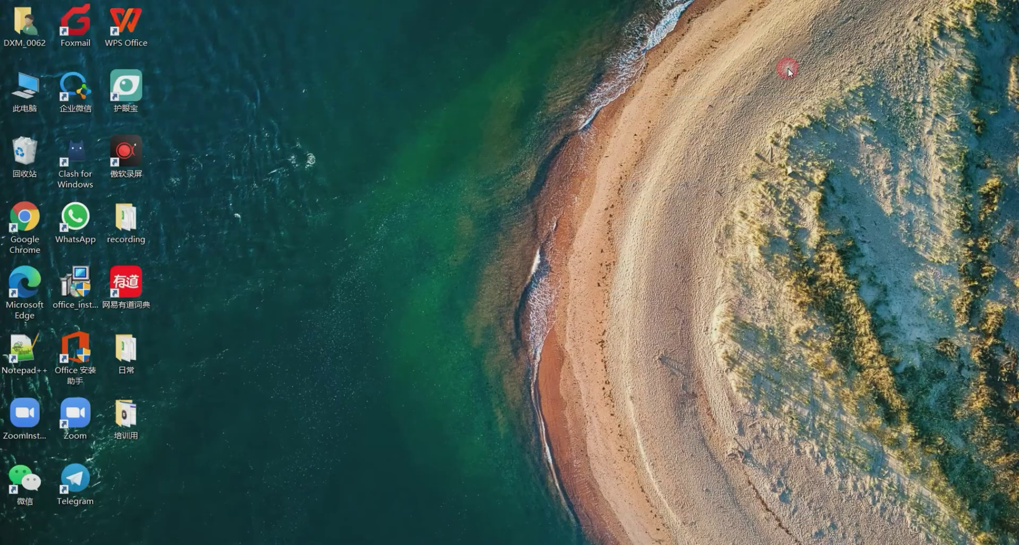
pyautogui.doubleClick(137, 215)
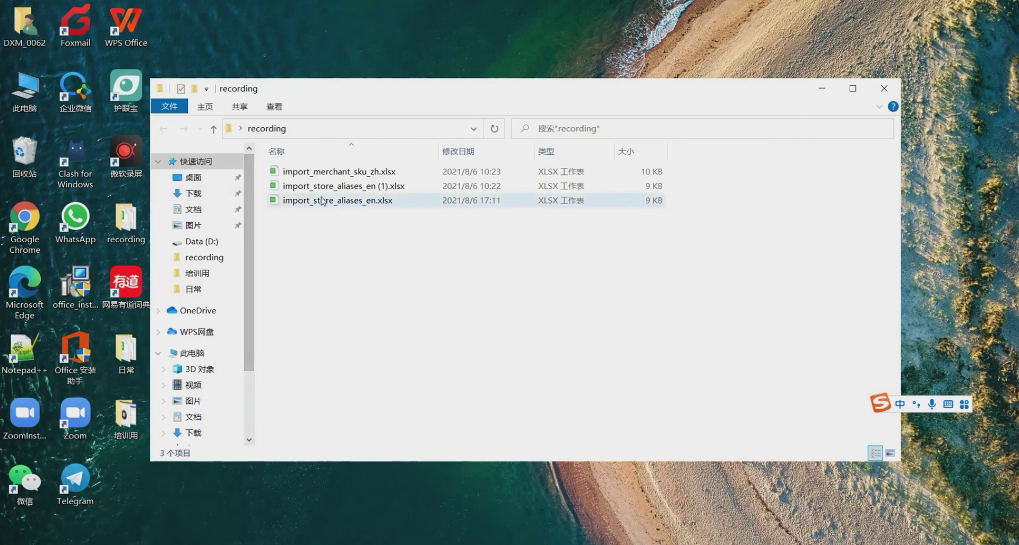
pyautogui.doubleClick(337, 187)
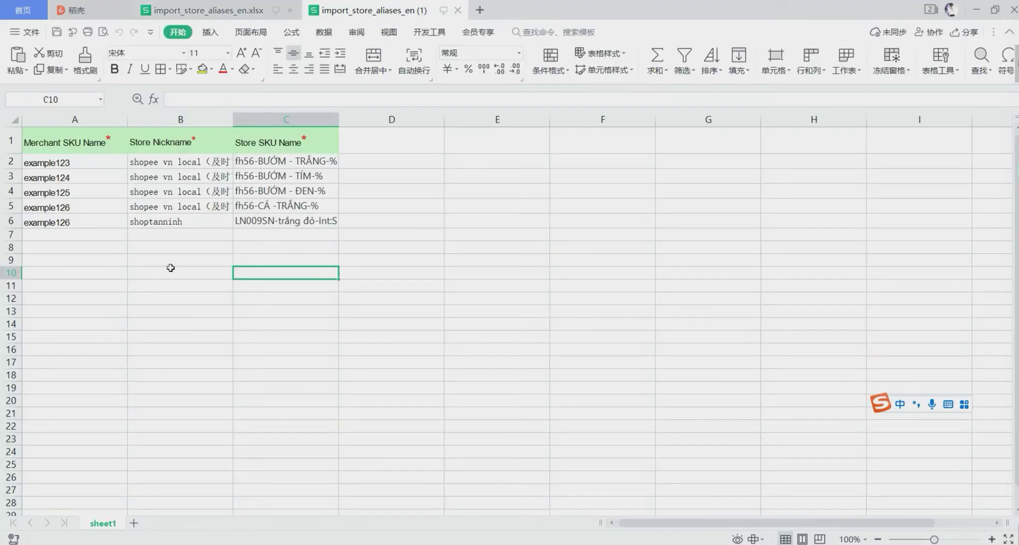
# - Review the spreadsheet rows pairing example123–example126 with store nicknames and store SKUs, including example126's LN009SN-trắng đỏ-Int:S
pyautogui.click(170, 268)
pyautogui.click(112, 169)
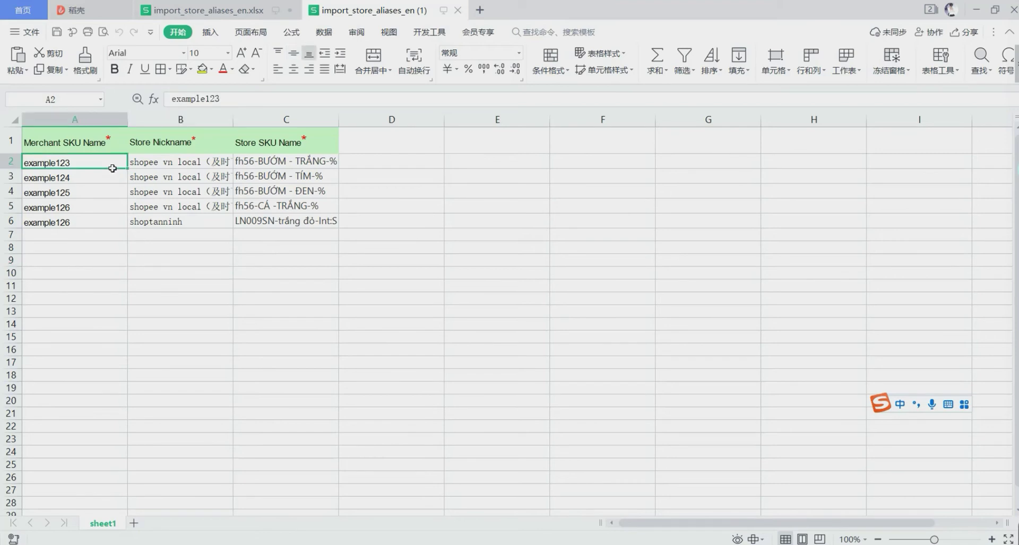
pyautogui.click(176, 168)
pyautogui.click(210, 196)
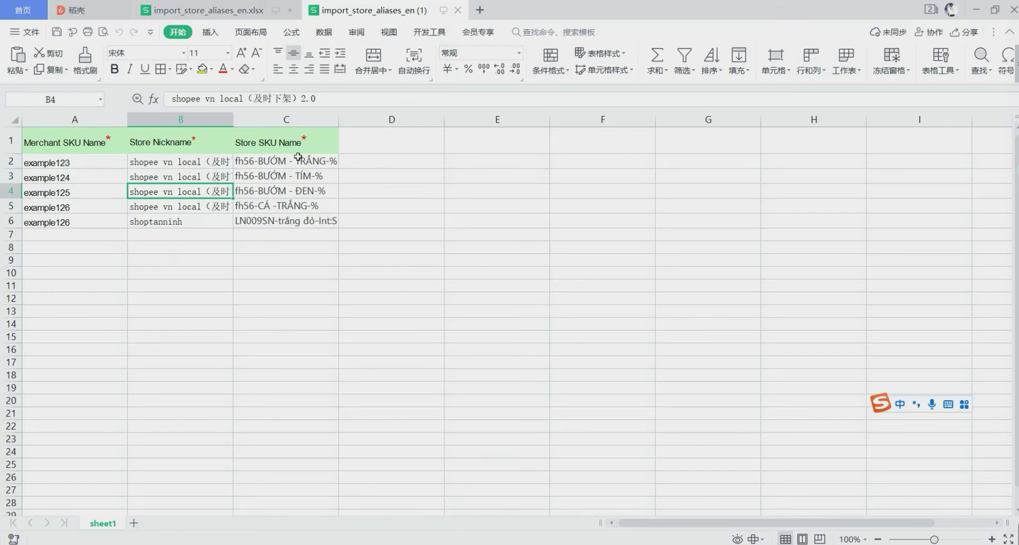
pyautogui.click(74, 248)
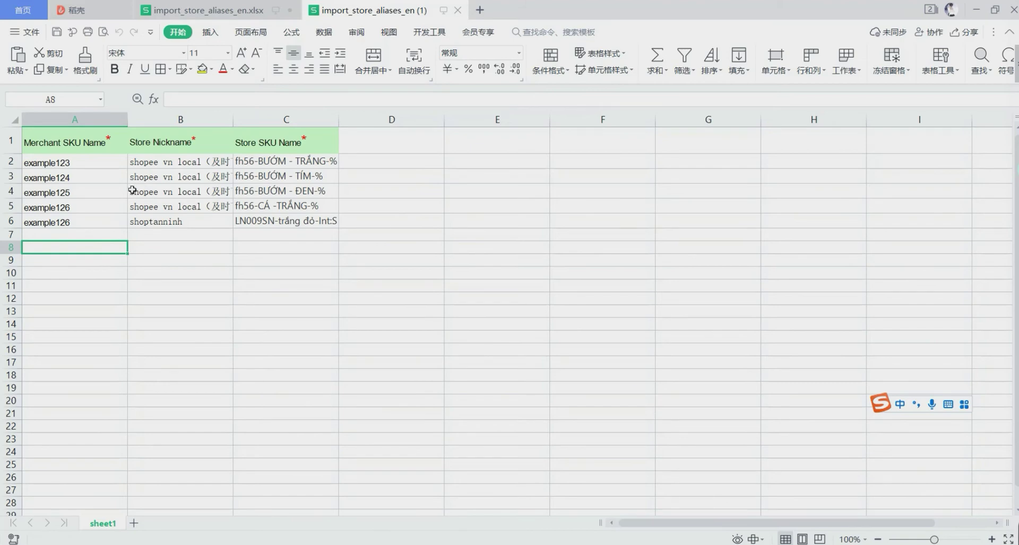
pyautogui.press('Up')
pyautogui.press('Up')
pyautogui.press('Up')
pyautogui.press('Right')
pyautogui.press('Right')
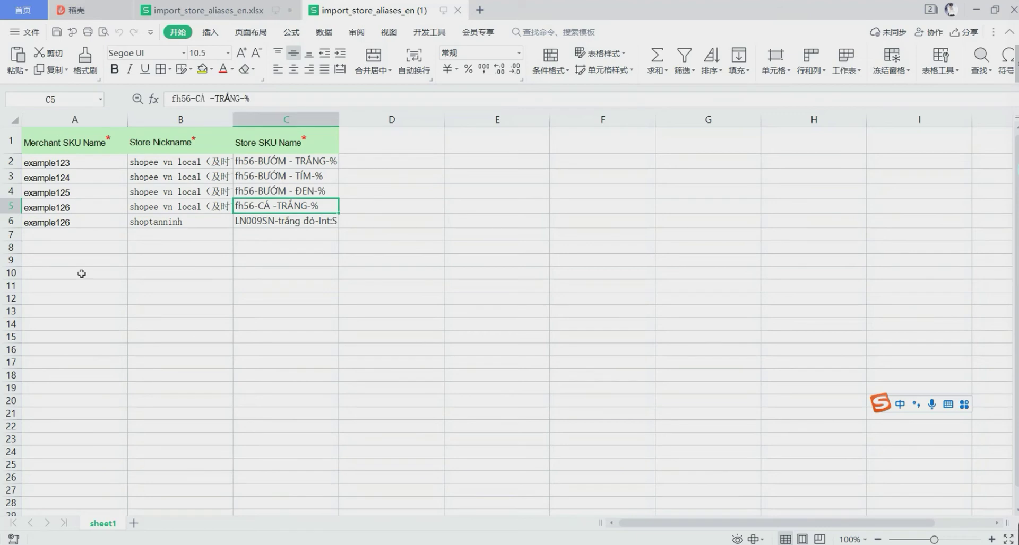
pyautogui.click(113, 209)
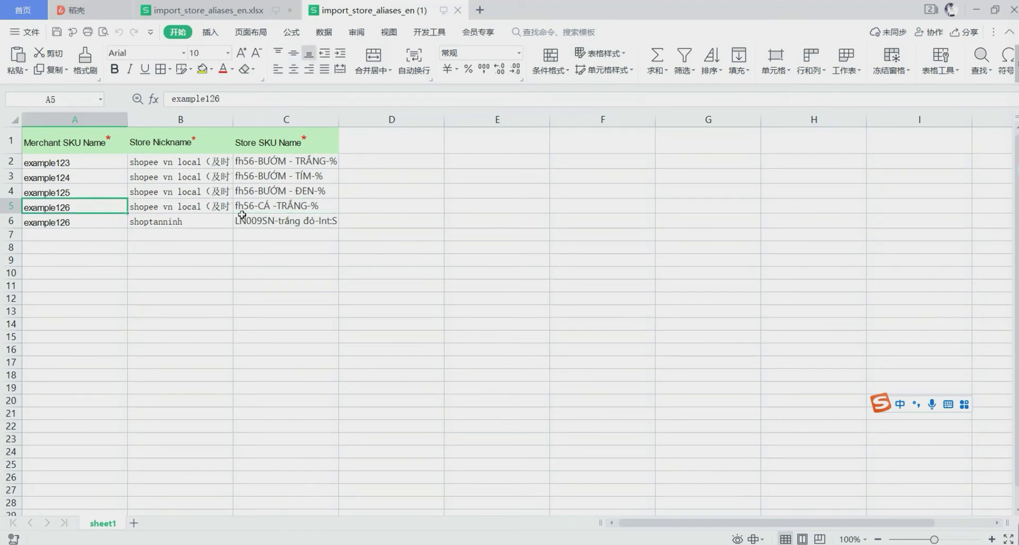
pyautogui.click(267, 210)
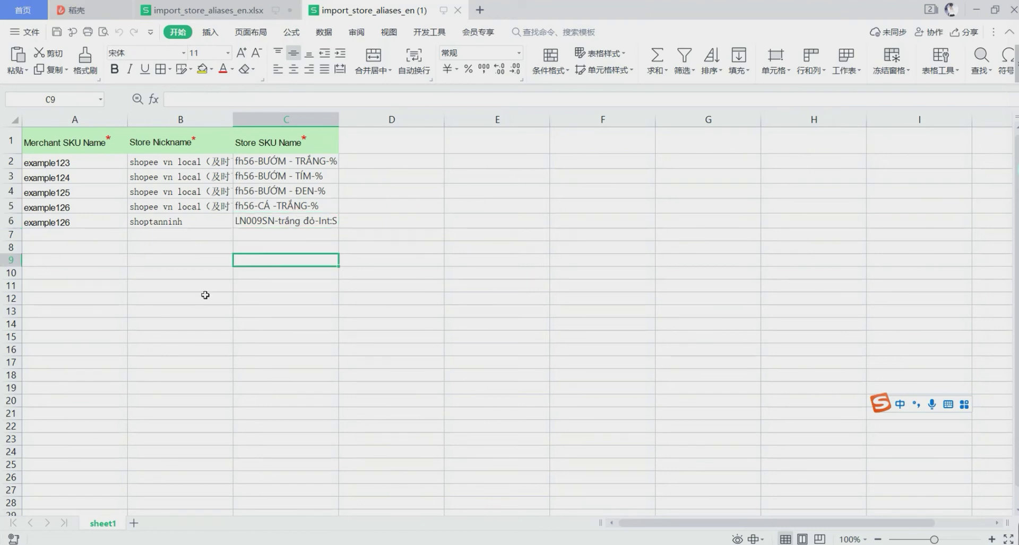
# - Minimize WPS and go to BigSeller's Inventory > Merchant SKU list
pyautogui.click(976, 9)
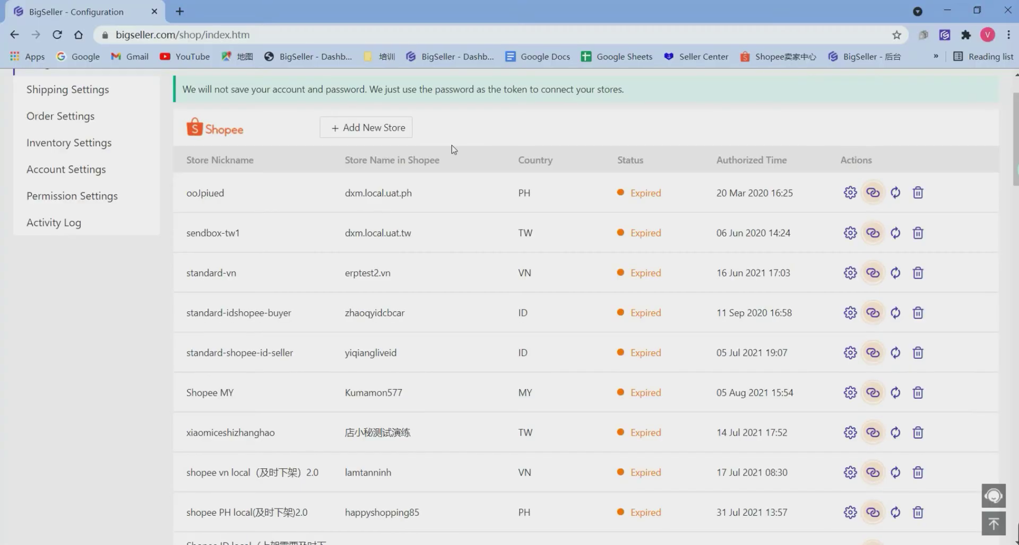
pyautogui.scroll(2, 166, 165)
pyautogui.moveTo(403, 90)
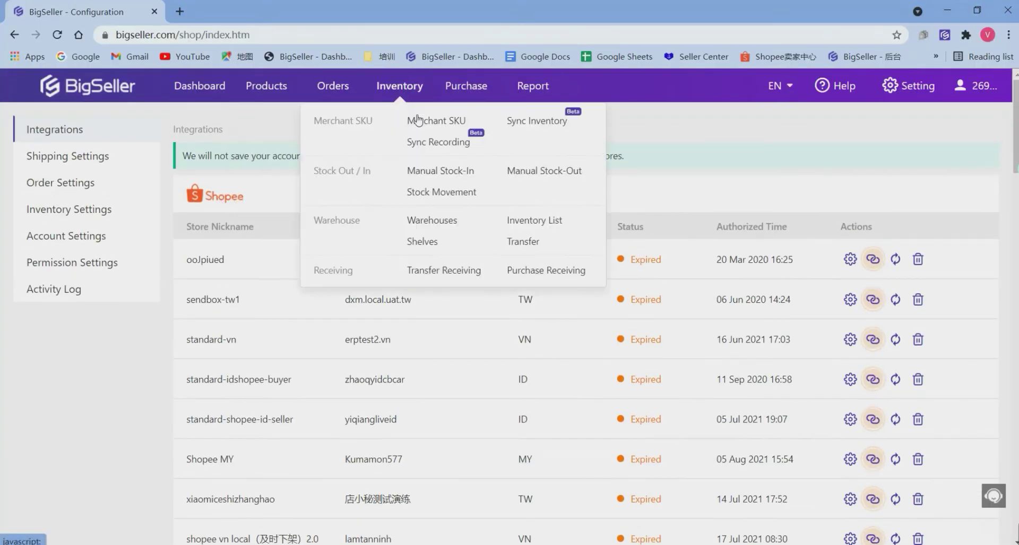
pyautogui.click(419, 122)
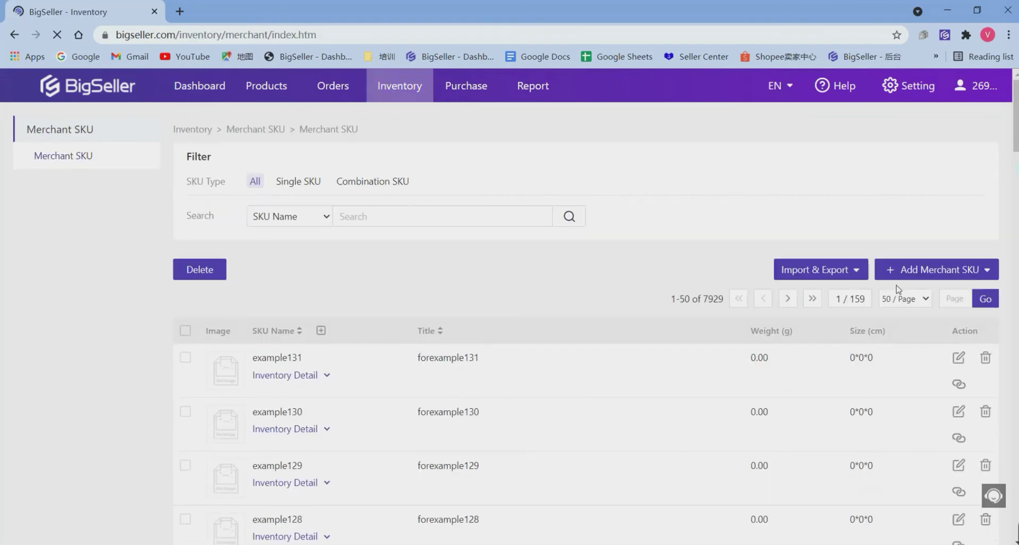
# - Import Mapping Store SKU using import_store_aliases_en (1).xlsx, getting 5 successful and 0 failed
pyautogui.moveTo(841, 281)
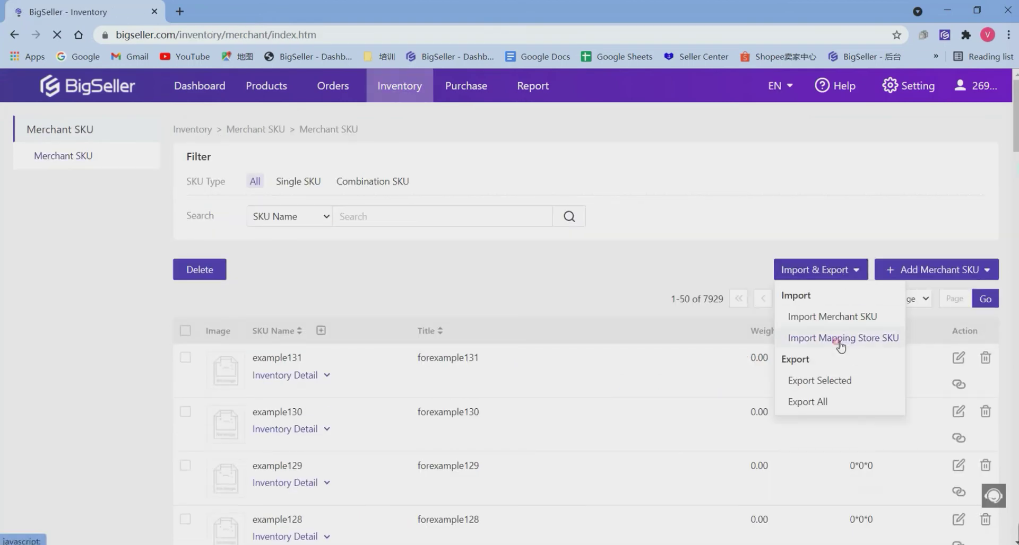
pyautogui.click(839, 341)
pyautogui.click(510, 179)
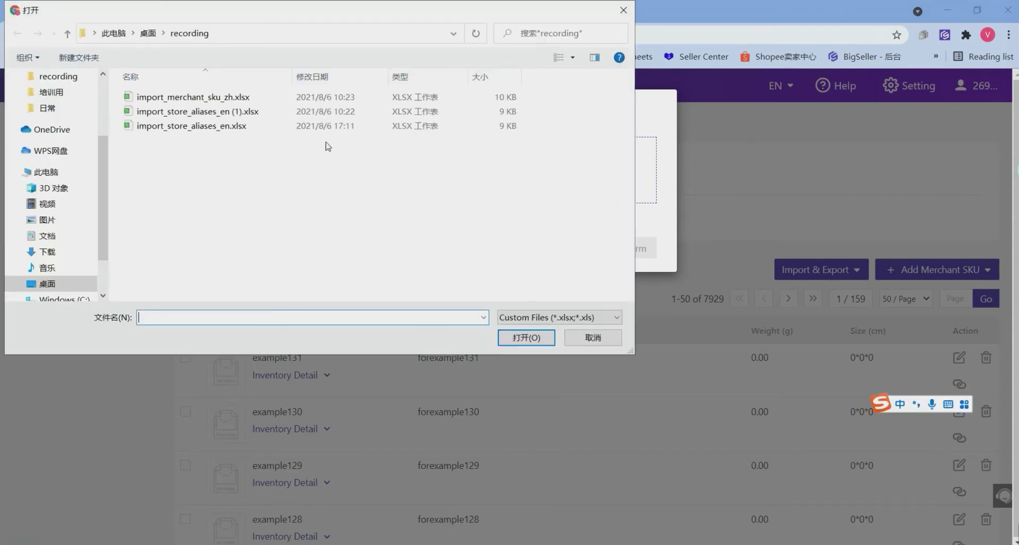
pyautogui.click(340, 115)
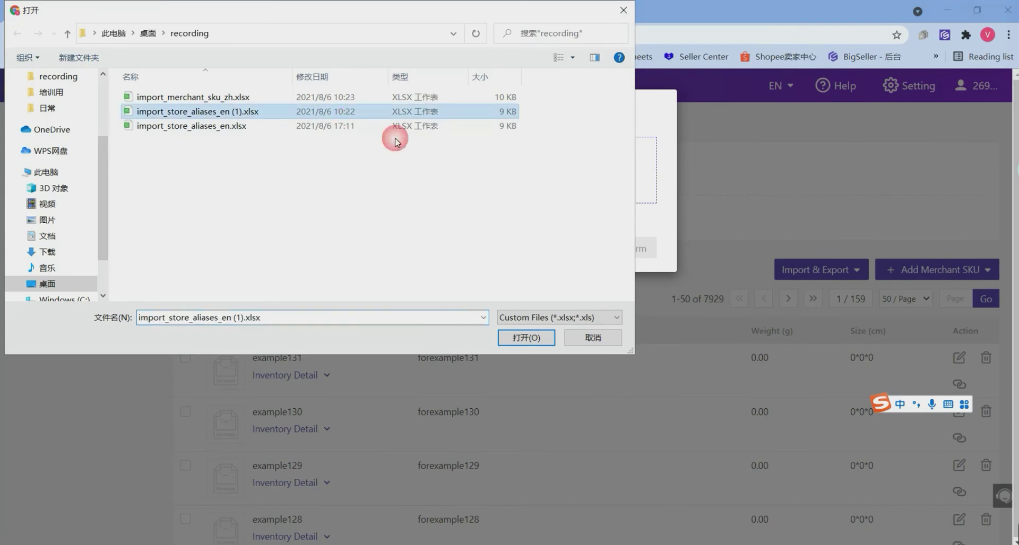
pyautogui.click(522, 339)
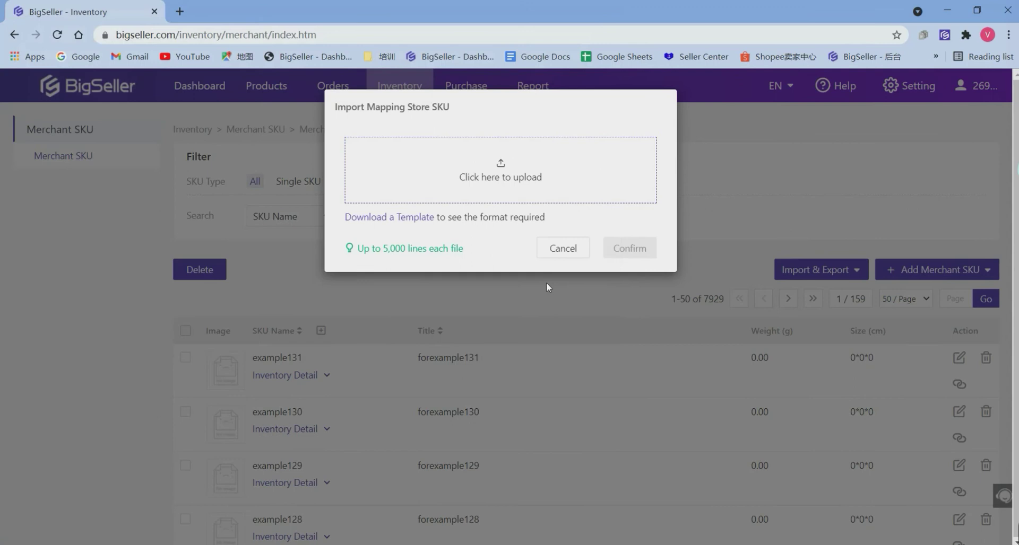
pyautogui.click(628, 249)
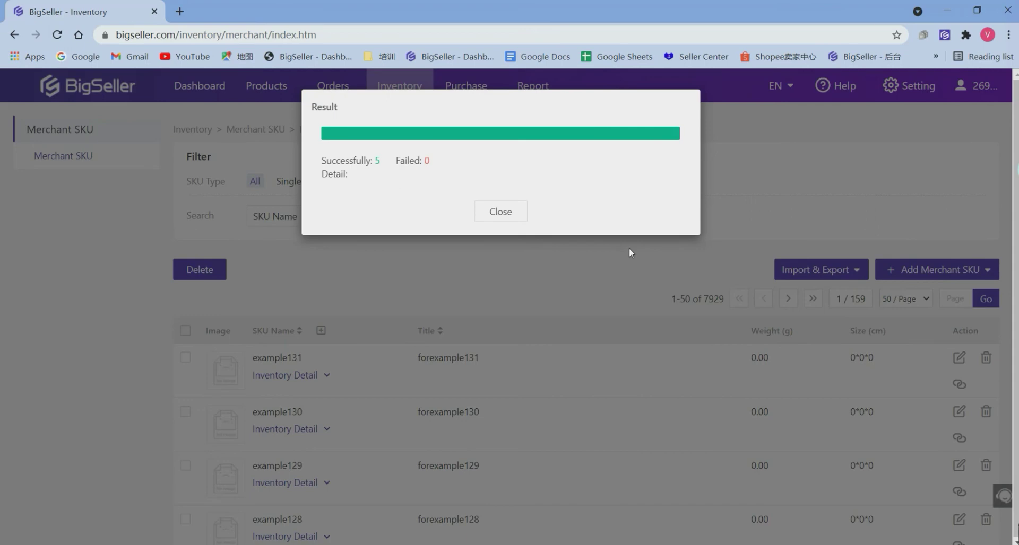
# - Close the import result and edit example123 to check its mapping to fh56-BƯỚM - TRẮNG-%
pyautogui.click(509, 211)
pyautogui.scroll(-8, 609, 316)
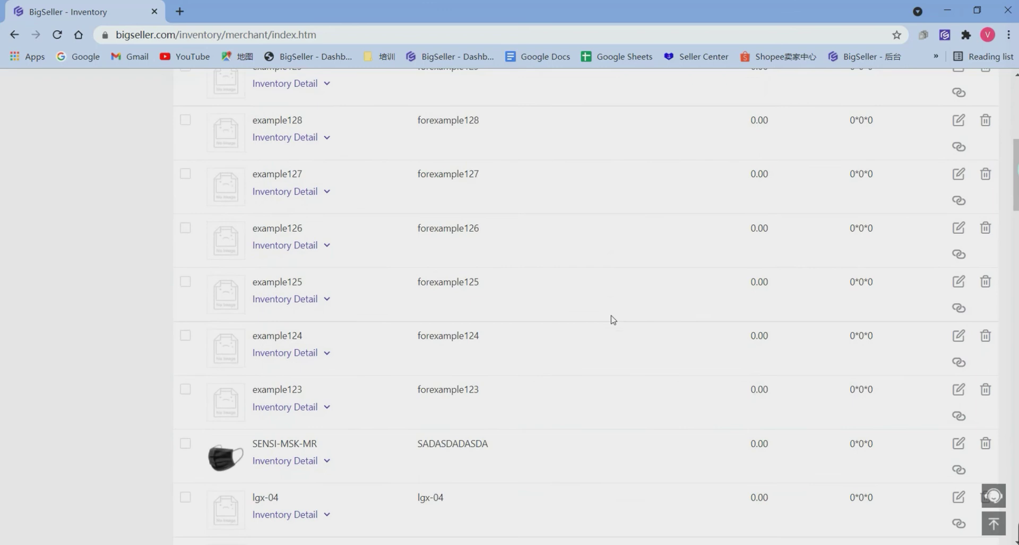
pyautogui.click(958, 391)
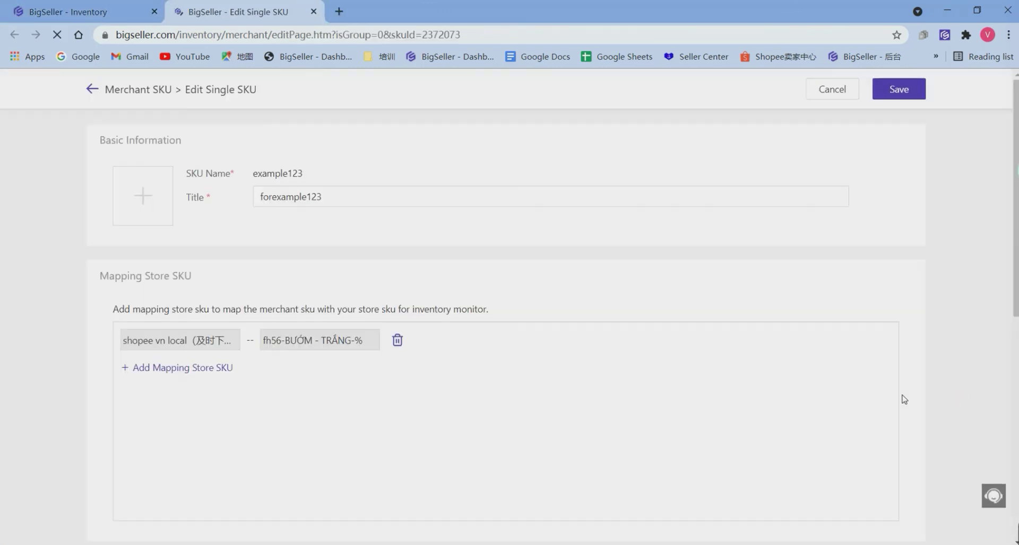